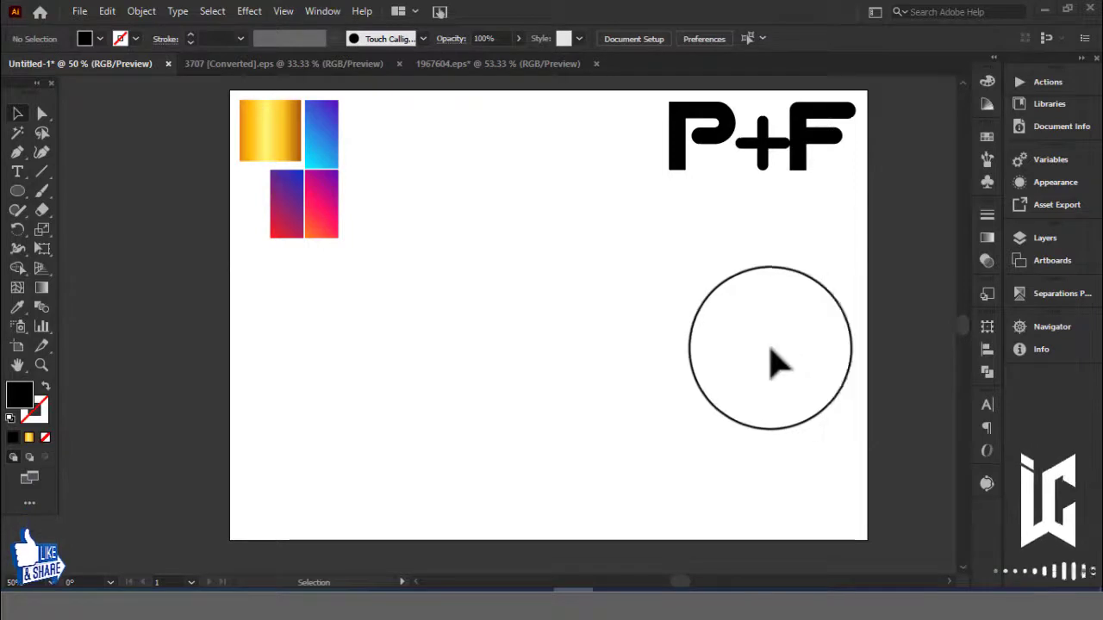
Draw a vertical line down the artboard with a black stroke.
left_click(43, 181)
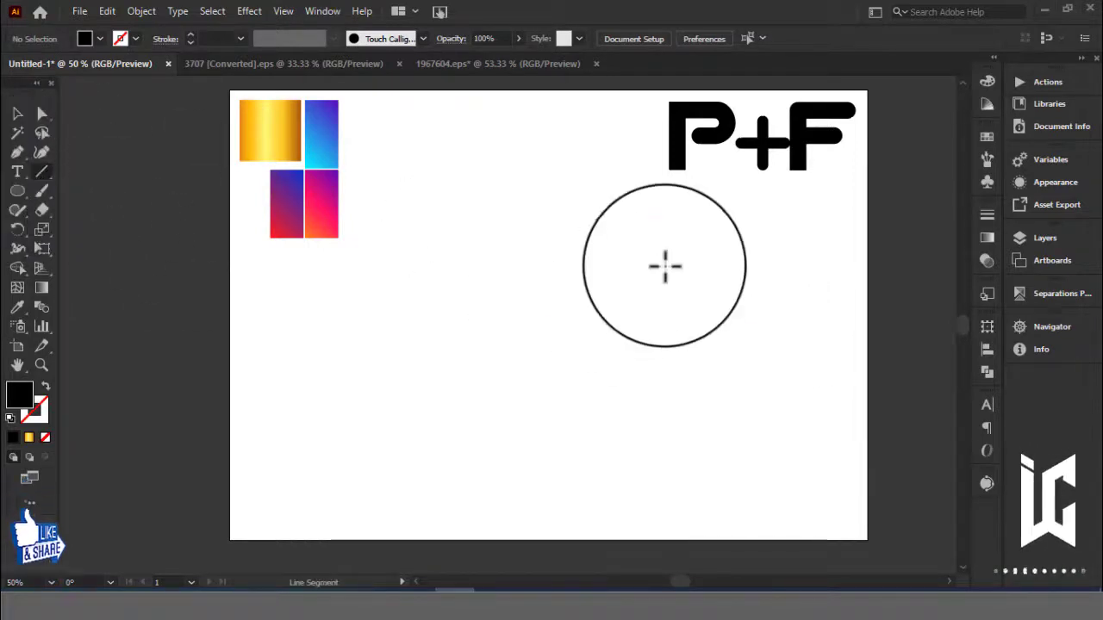
left_click_drag(669, 217, 670, 497)
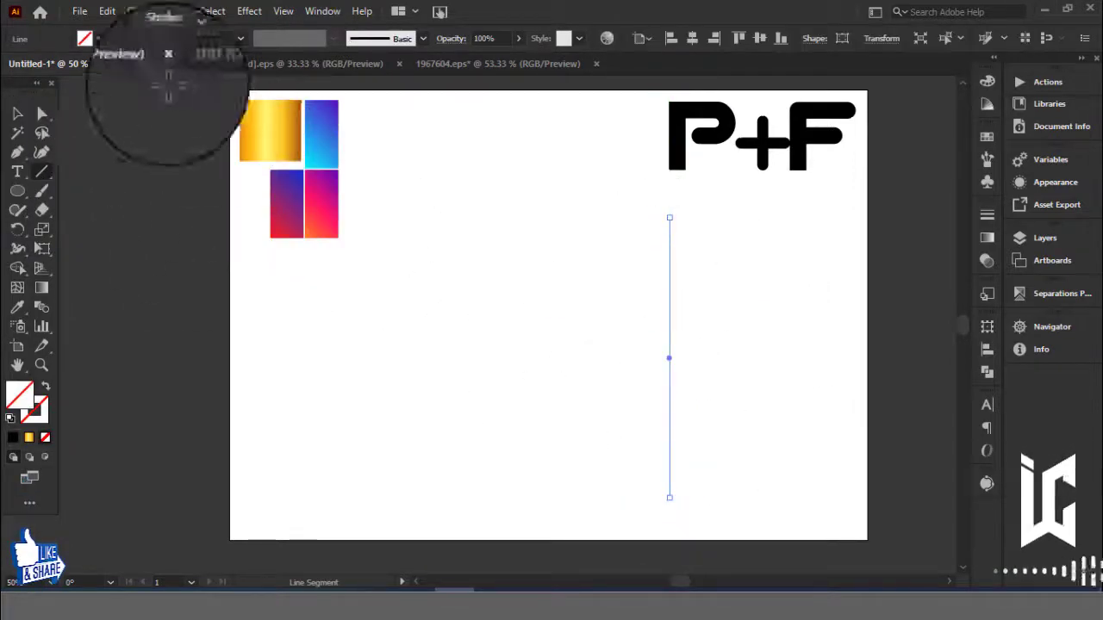
left_click(17, 113)
left_click(135, 38)
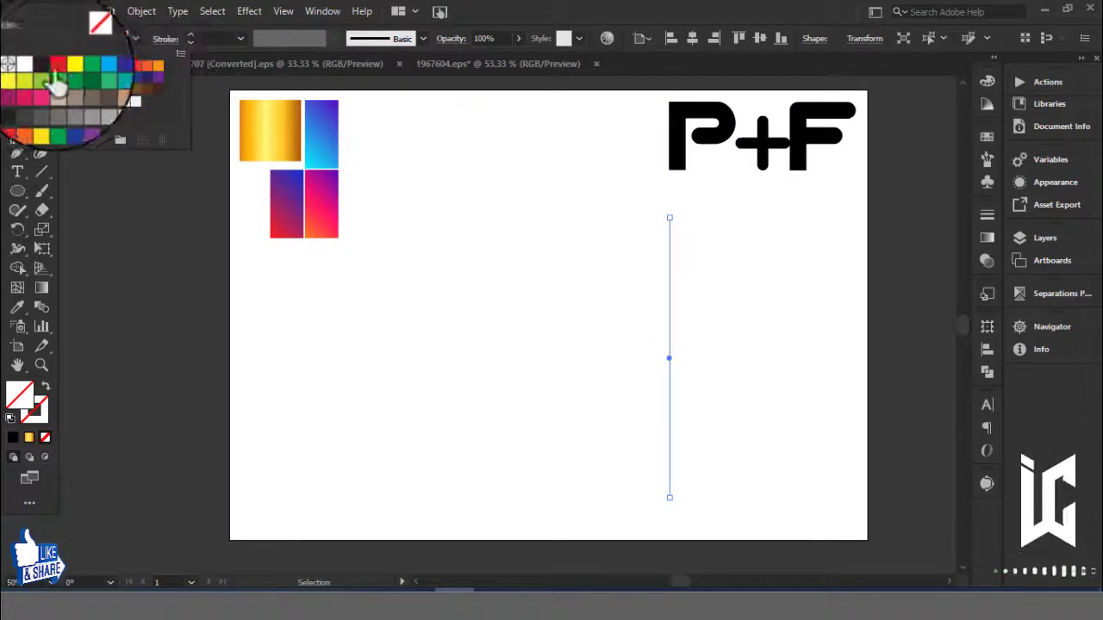
left_click(46, 65)
Duplicate the line at equal spacing into eight vertical lines and group them.
left_click_drag(547, 266, 652, 275)
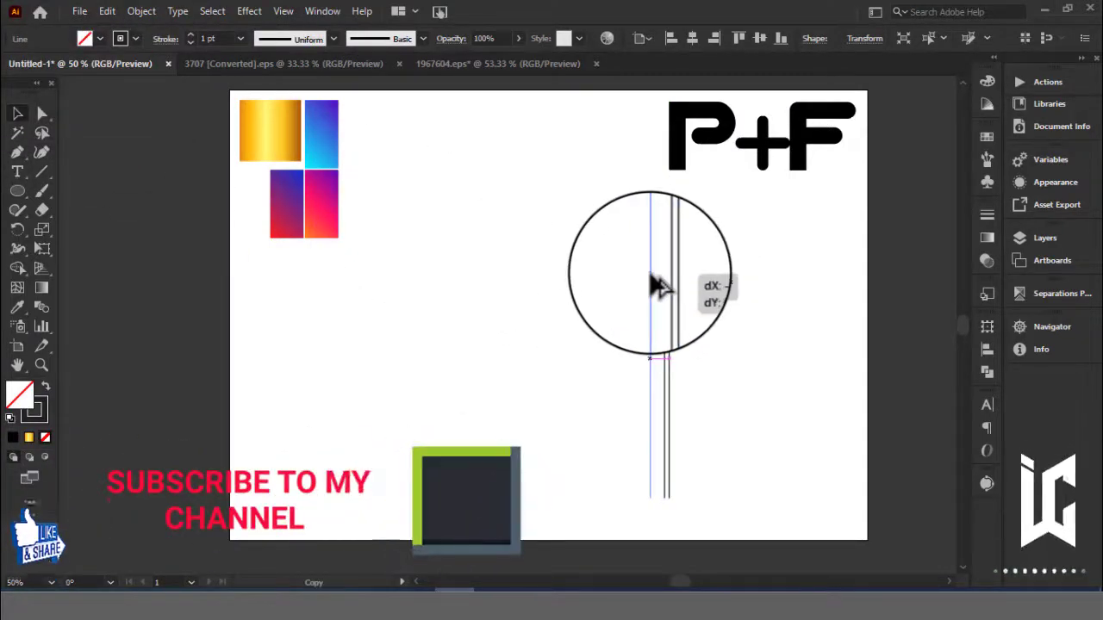
left_click_drag(657, 285, 788, 371)
key("ctrl+d")
key("ctrl+d")
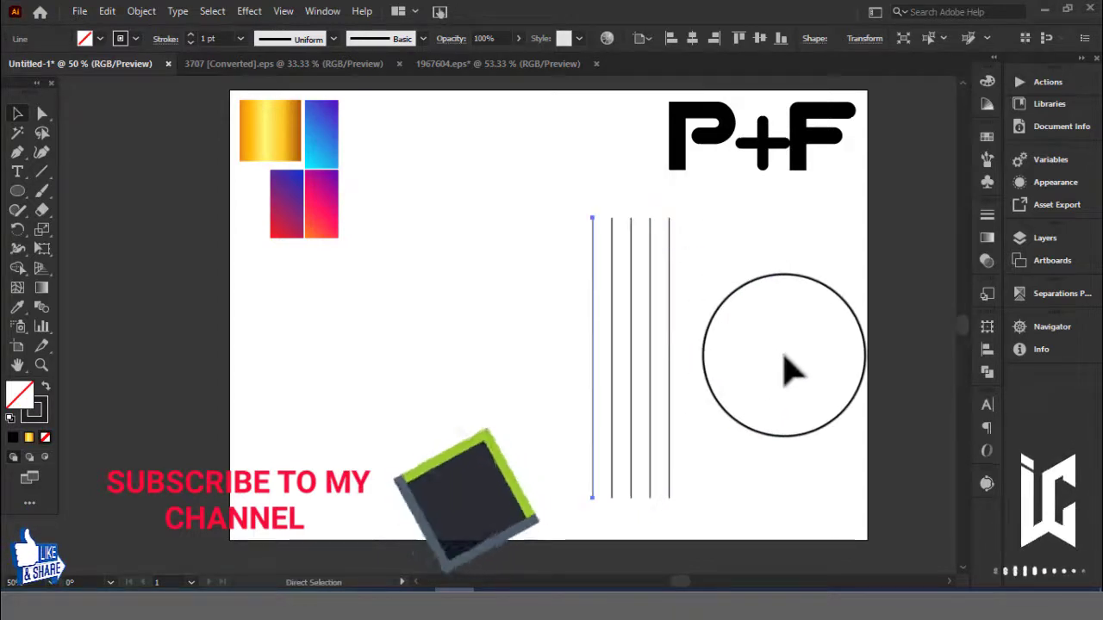
key("ctrl+d")
key("ctrl+d")
key("ctrl+d")
left_click(771, 554)
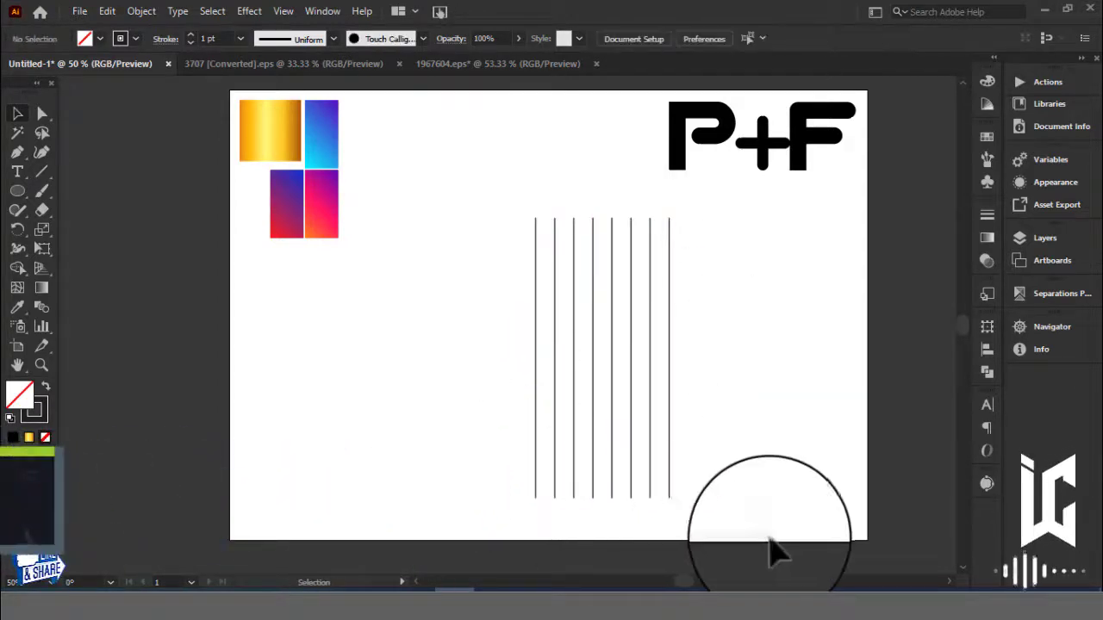
mouse_move(517, 517)
left_mouse_down()
mouse_move(770, 492)
mouse_move(799, 362)
left_mouse_up()
key("ctrl+z")
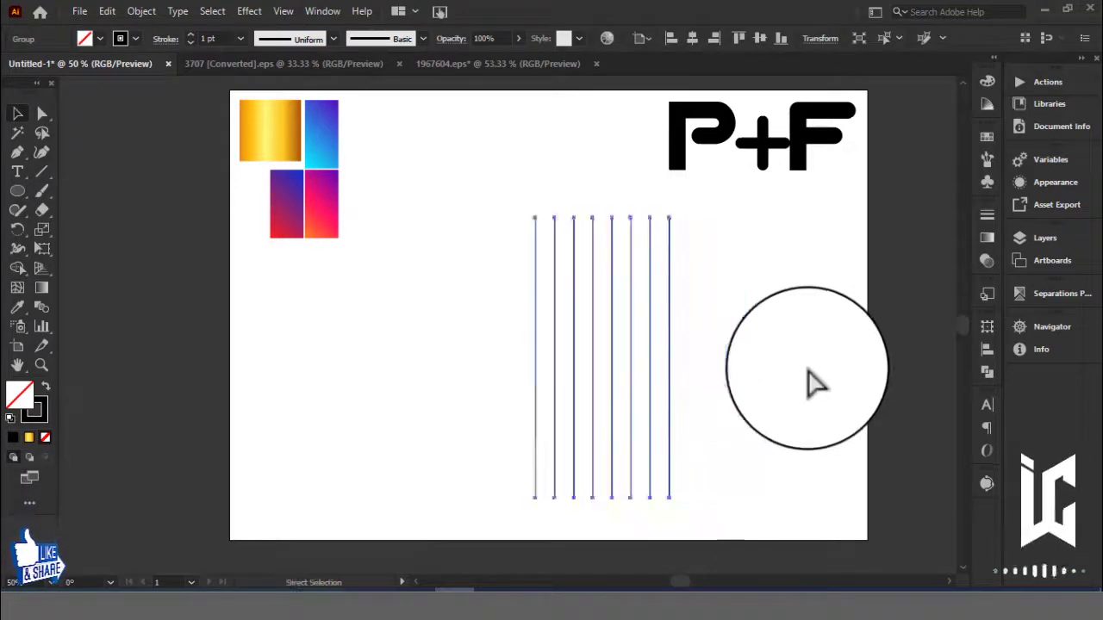
key("ctrl+g")
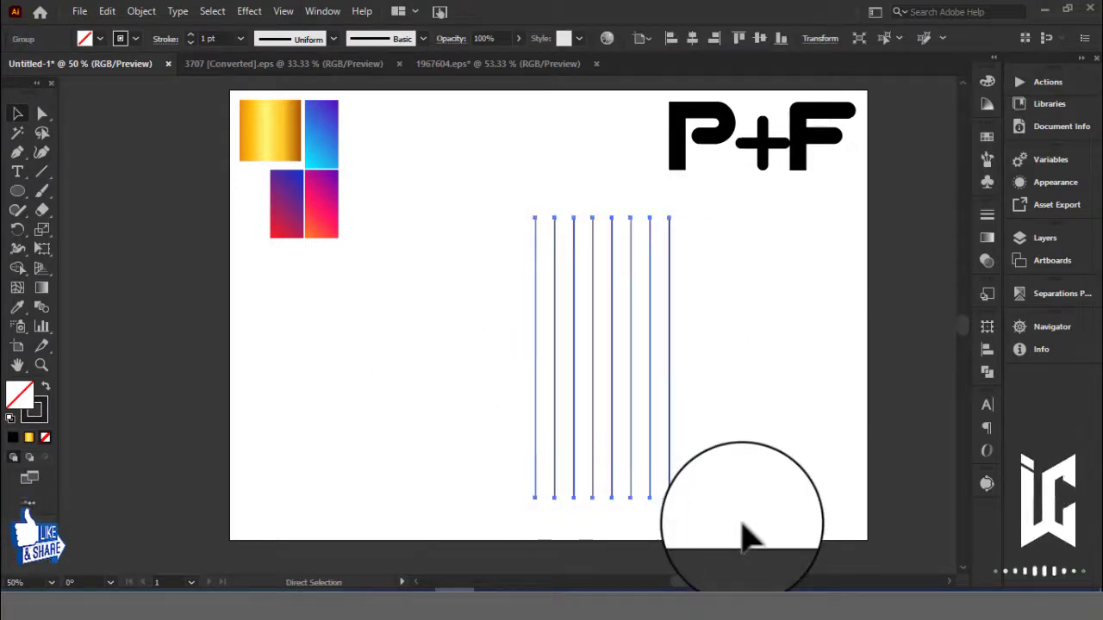
Paste a copy of the lines in place and rotate it 90° to form the grid.
left_click(111, 11)
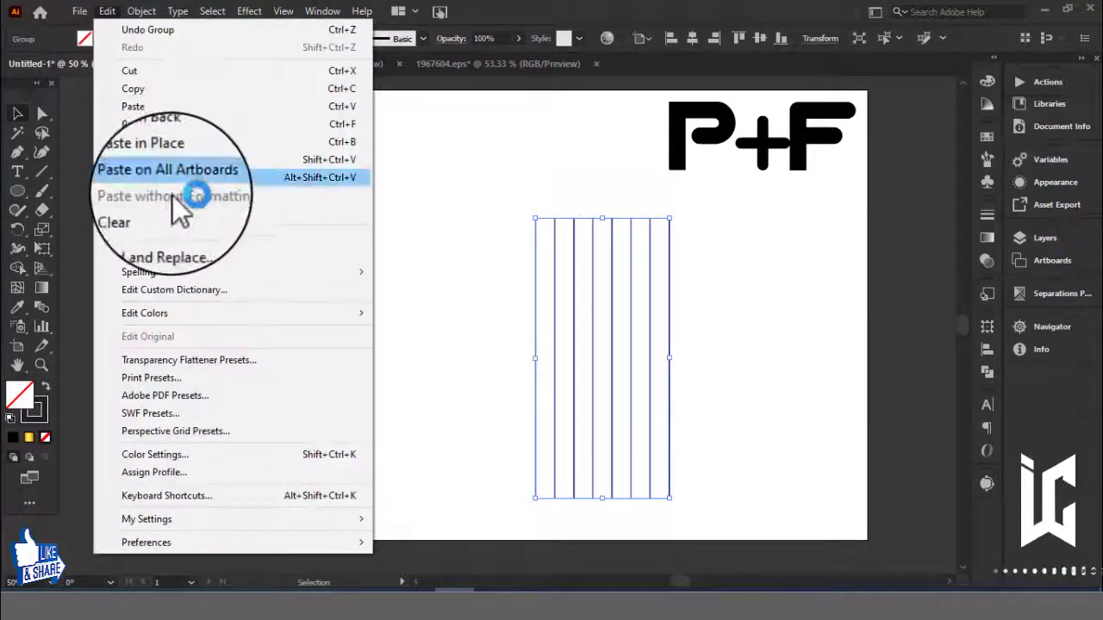
left_click(171, 161)
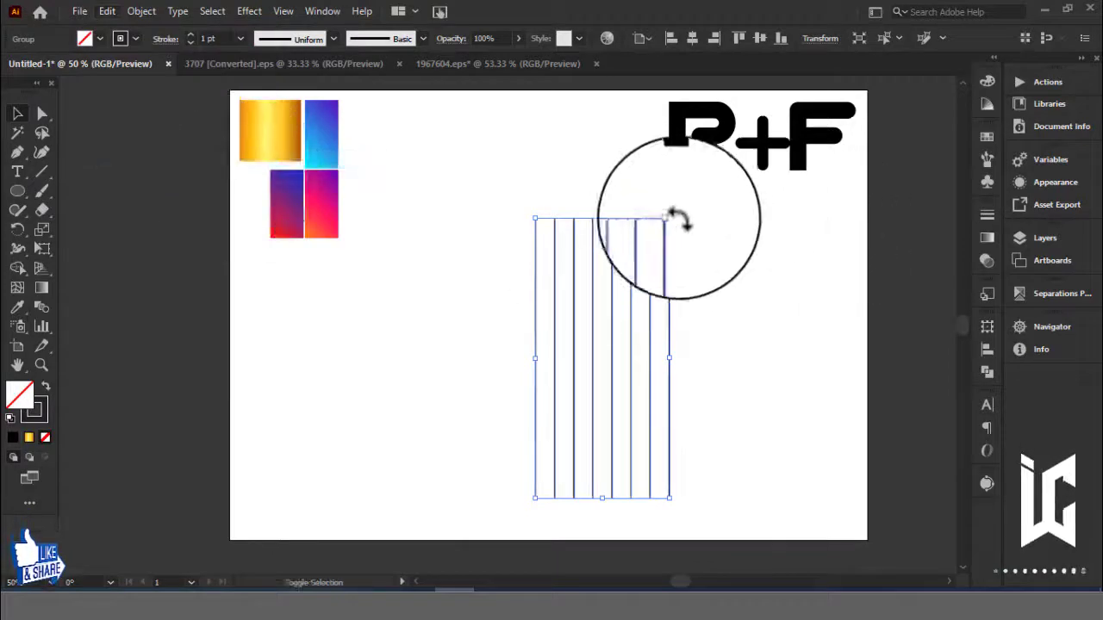
left_click_drag(675, 221, 801, 411)
left_click(889, 389)
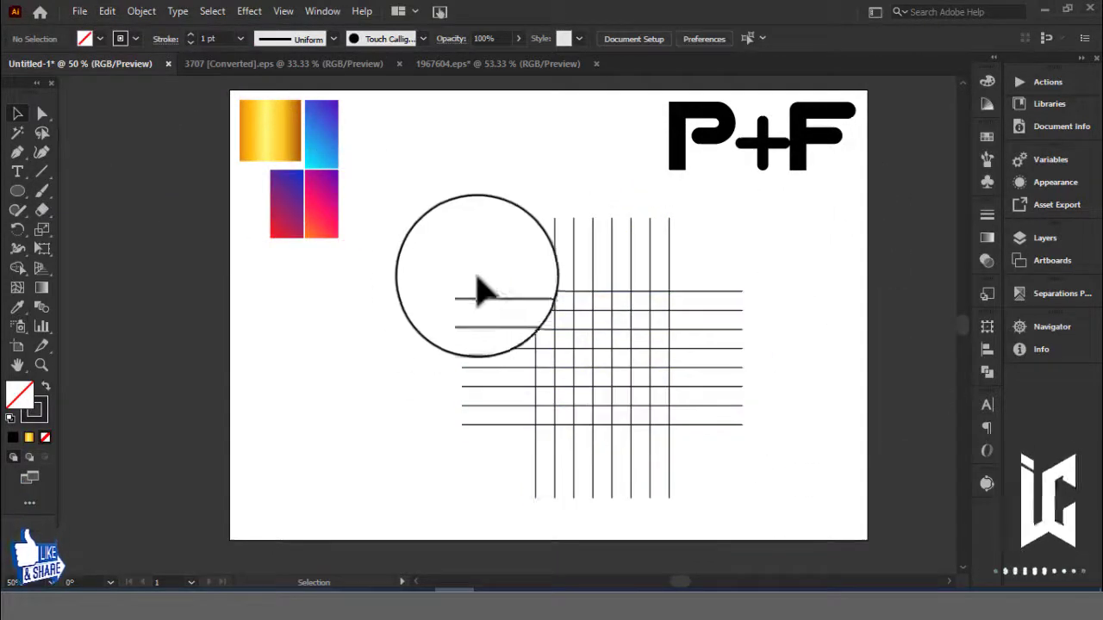
key("ctrl+plus")
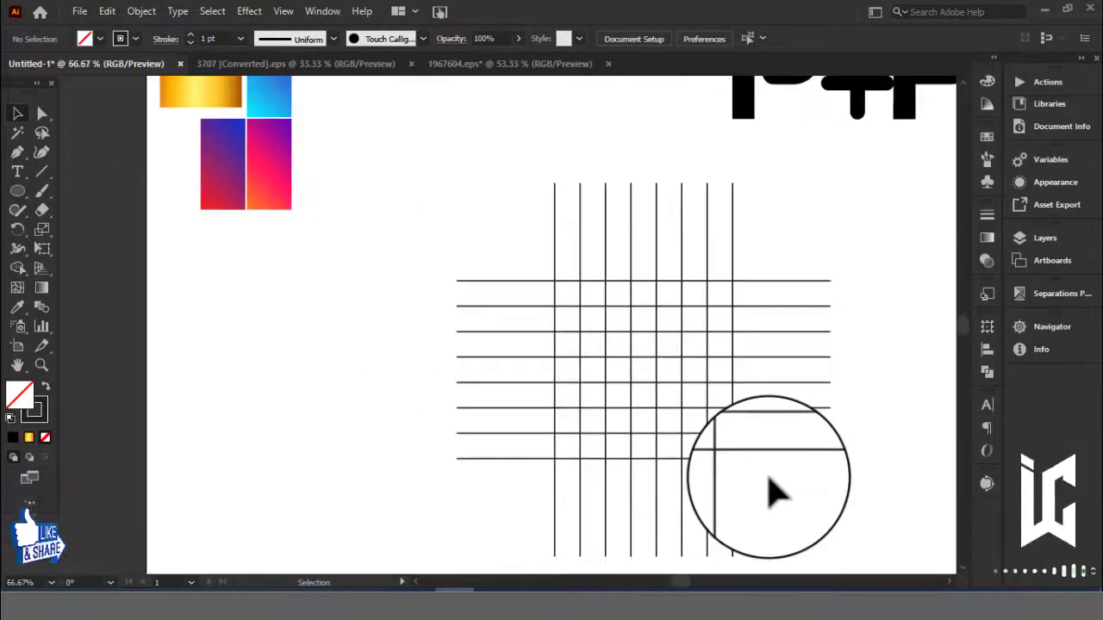
left_click_drag(783, 473, 644, 409)
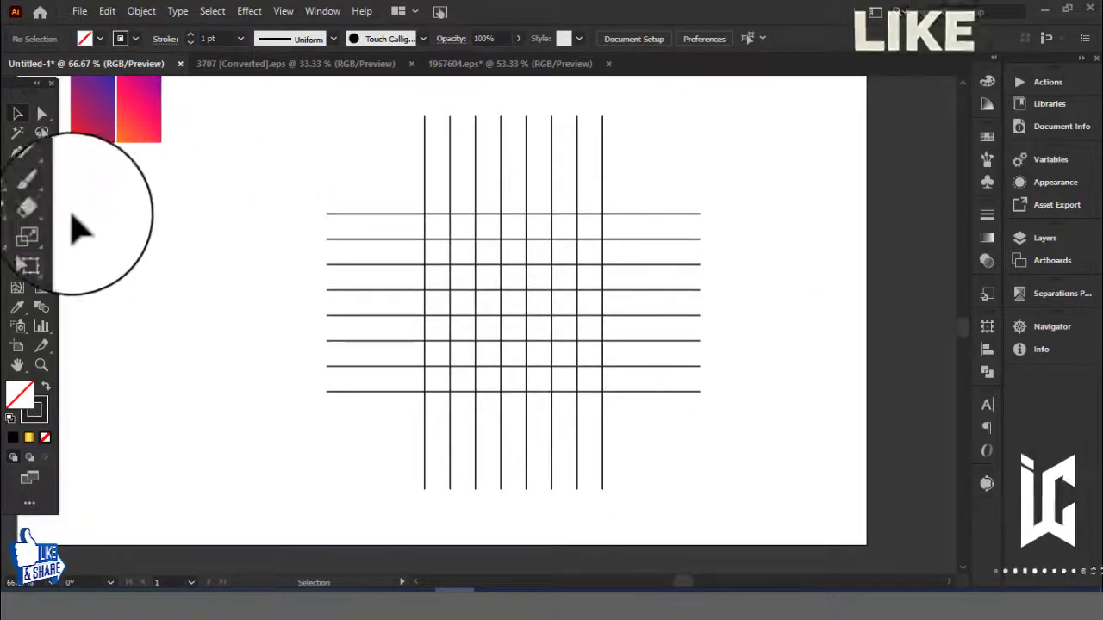
left_click(19, 193)
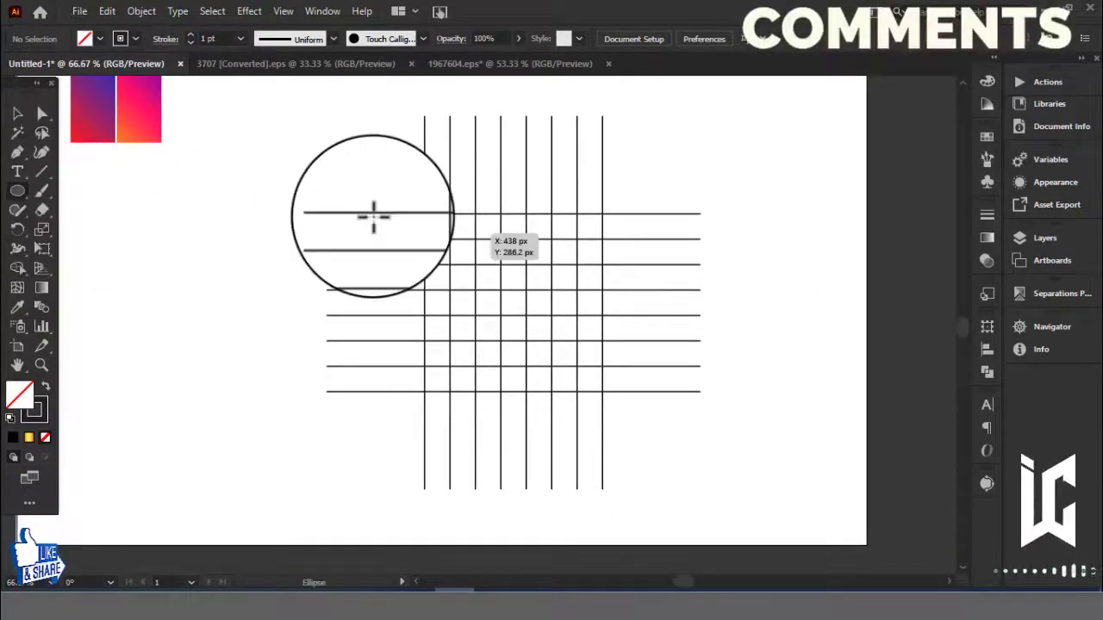
Draw a circle spanning the grid's outer lines corner to corner, then view at actual size.
left_click_drag(425, 213, 603, 391)
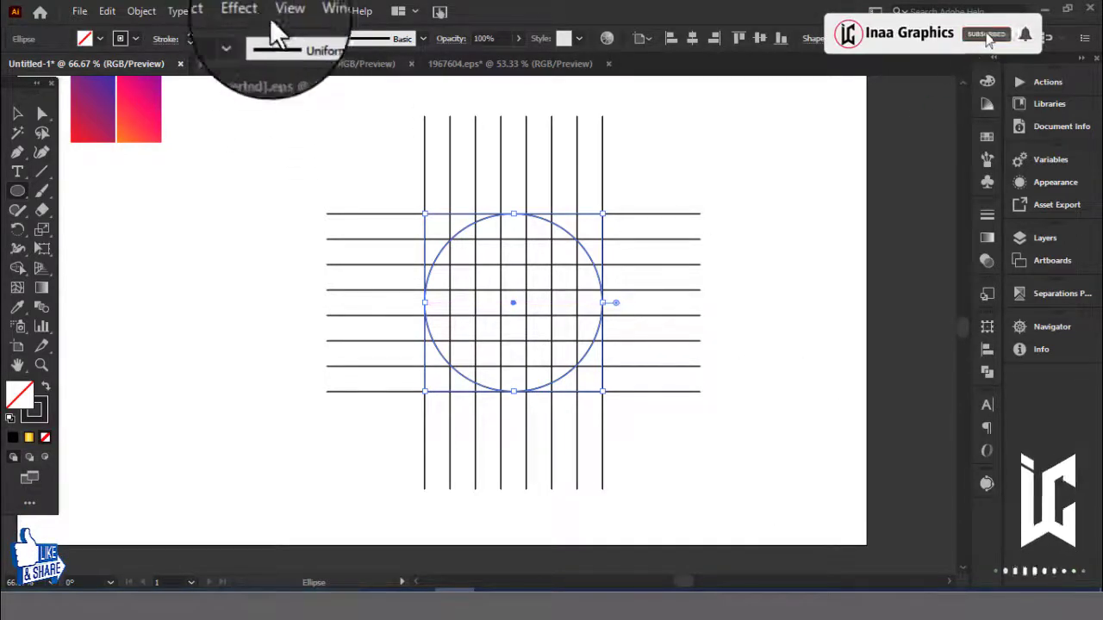
left_click(138, 12)
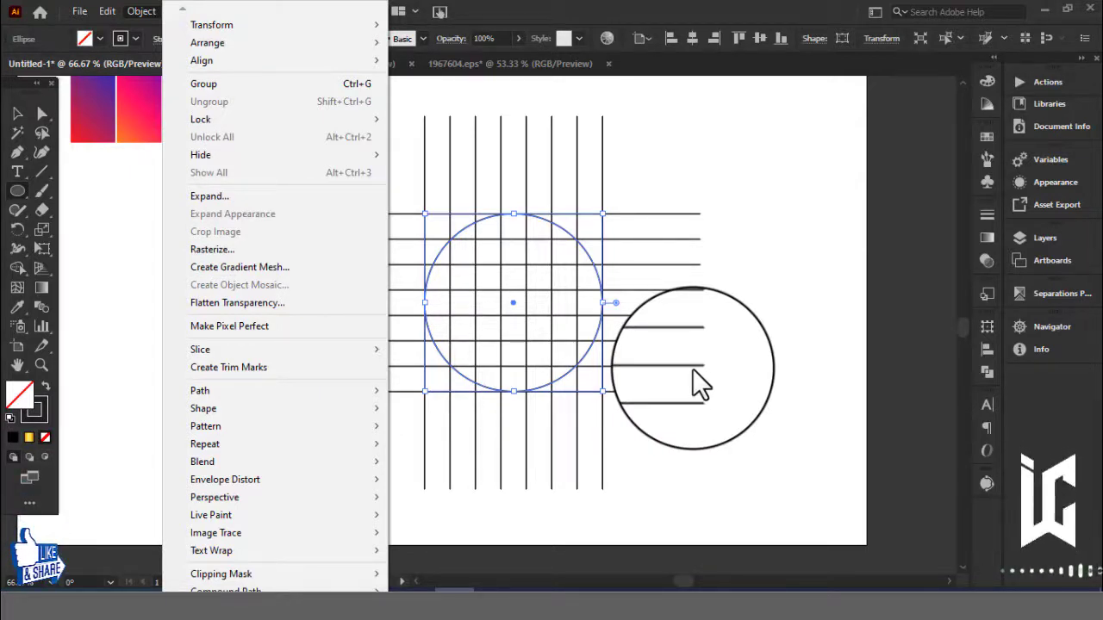
left_click(757, 280)
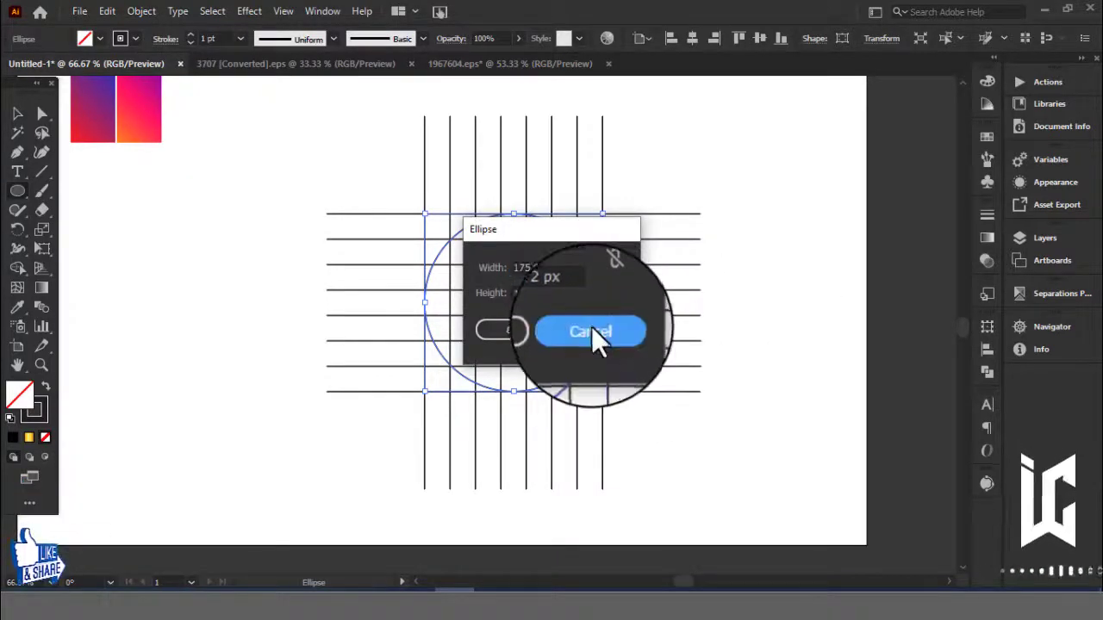
left_click(591, 332)
key("ctrl+1")
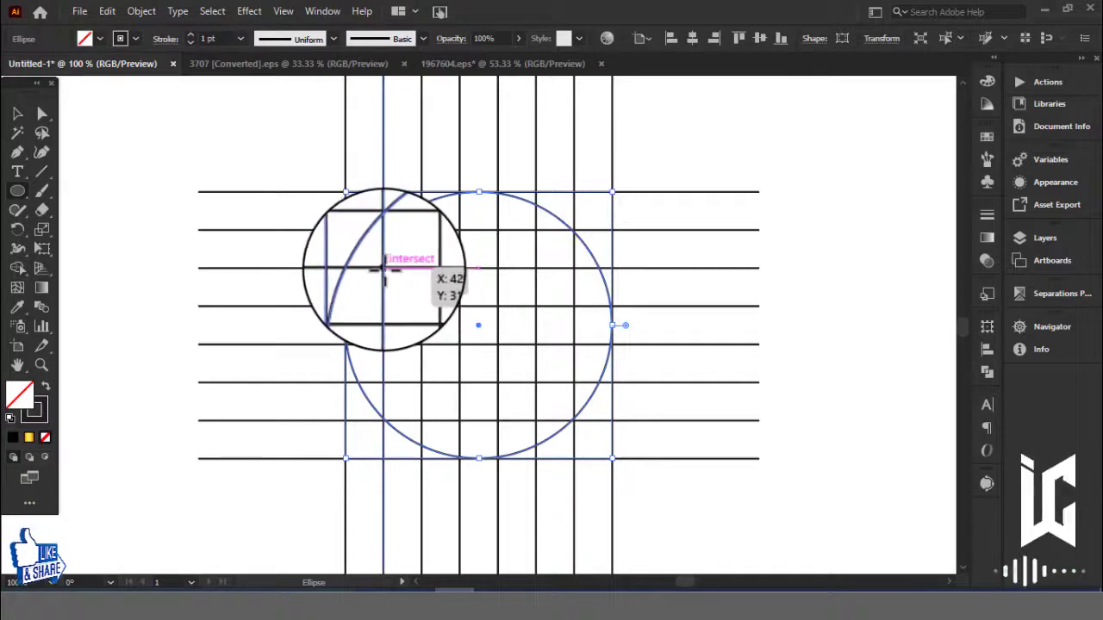
Paste a copy of the outer circle in place and shrink it one grid square inward.
left_click_drag(384, 268, 549, 399)
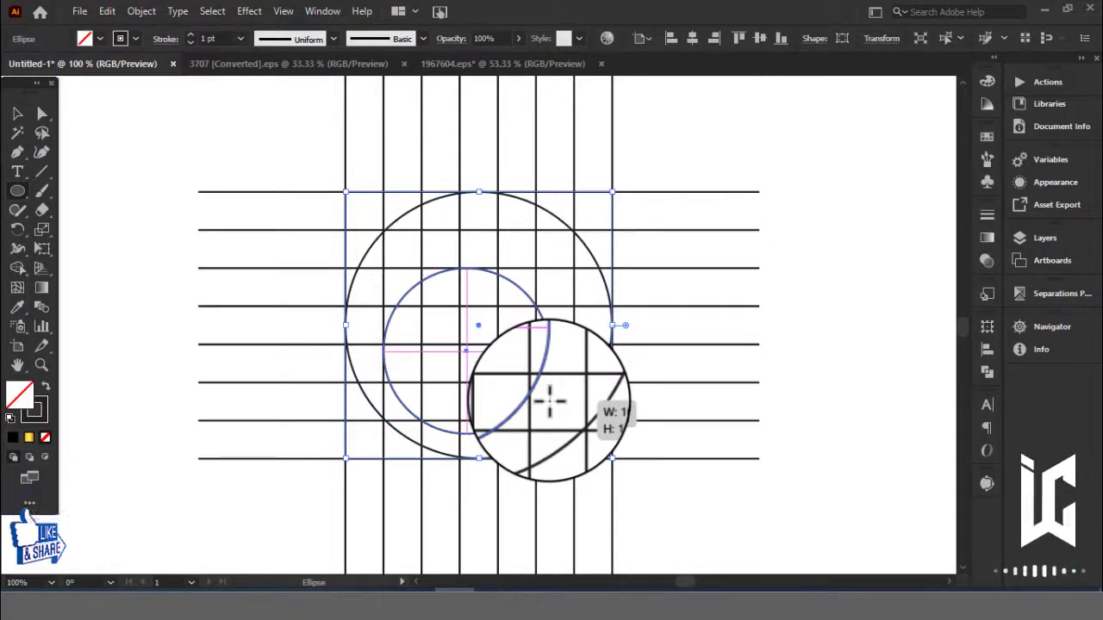
left_click_drag(549, 399, 550, 400)
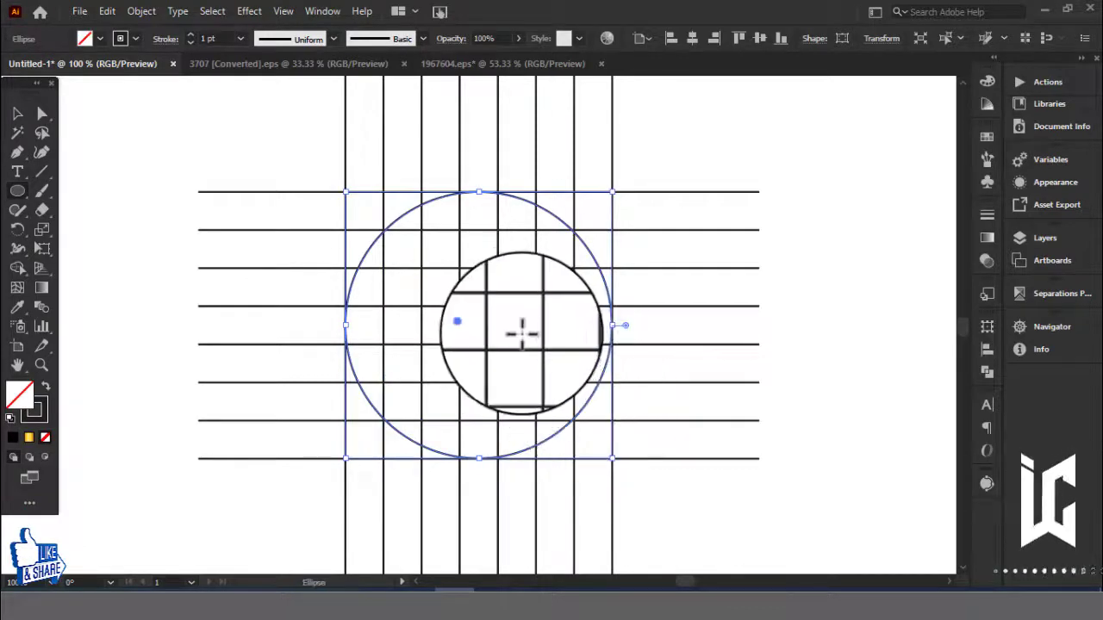
left_click(17, 113)
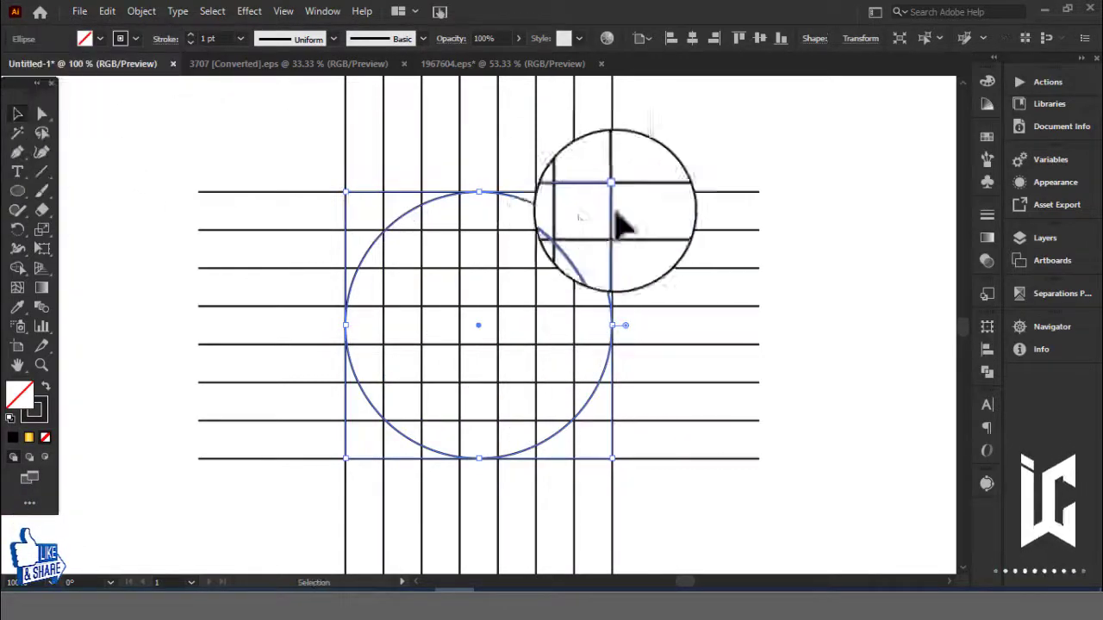
left_click(111, 14)
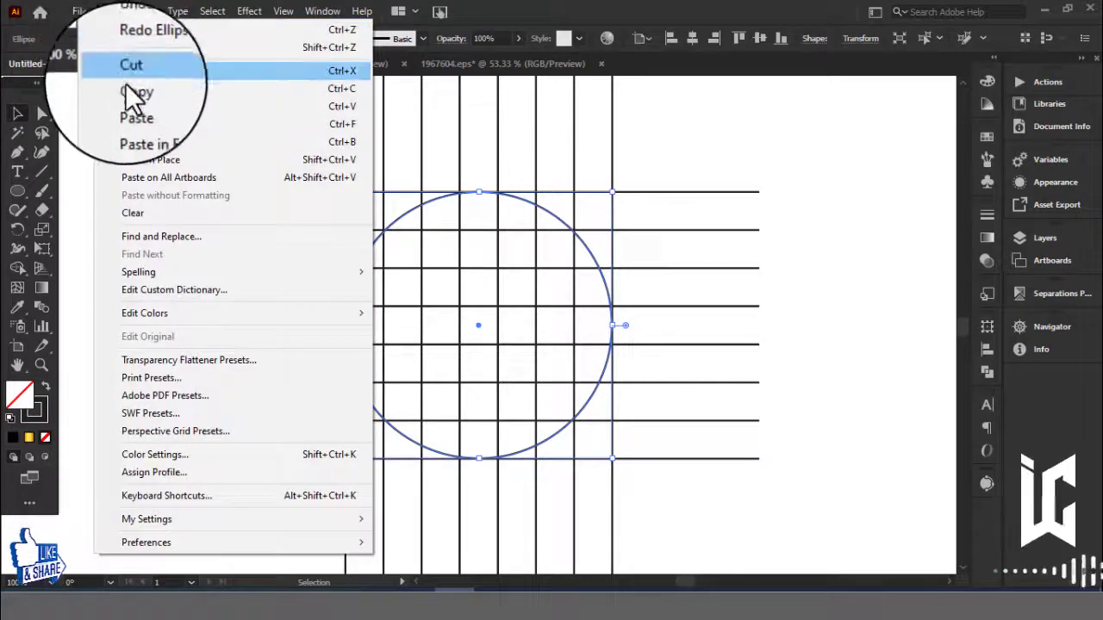
left_click(113, 9)
left_click(172, 159)
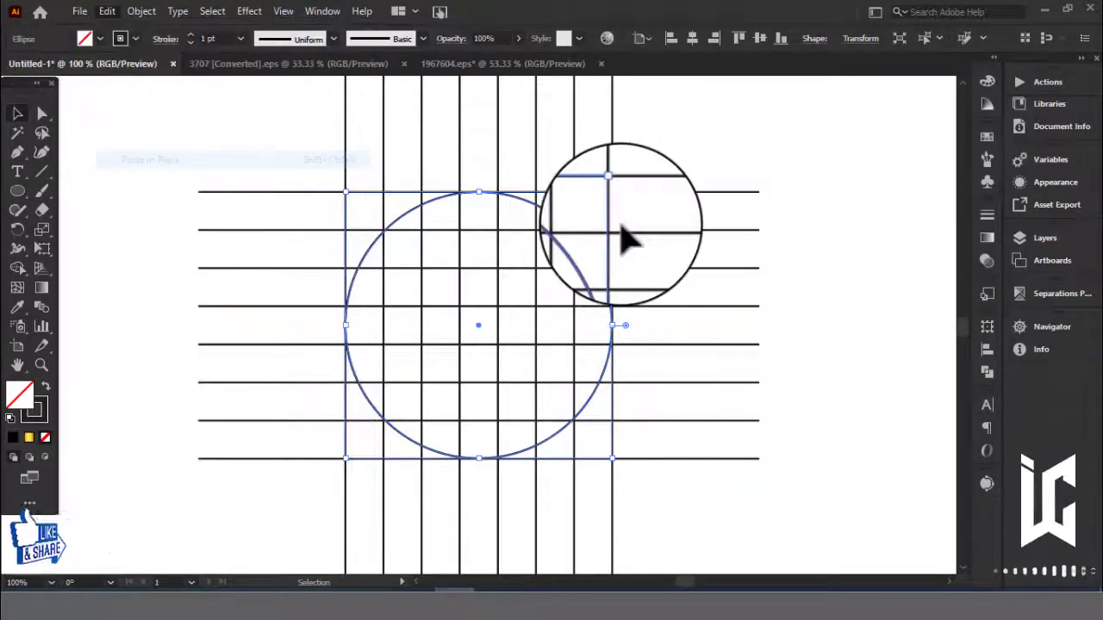
left_click_drag(612, 191, 574, 230)
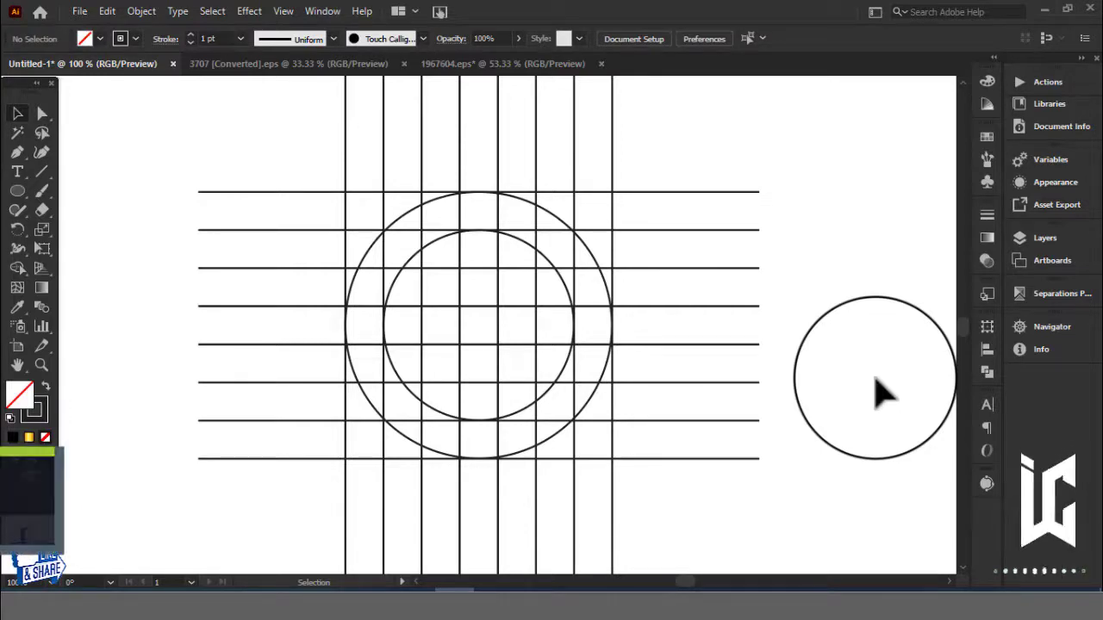
Draw a horizontal line and position it below the grid across the vertical lines' ends.
left_click_drag(877, 373, 864, 278)
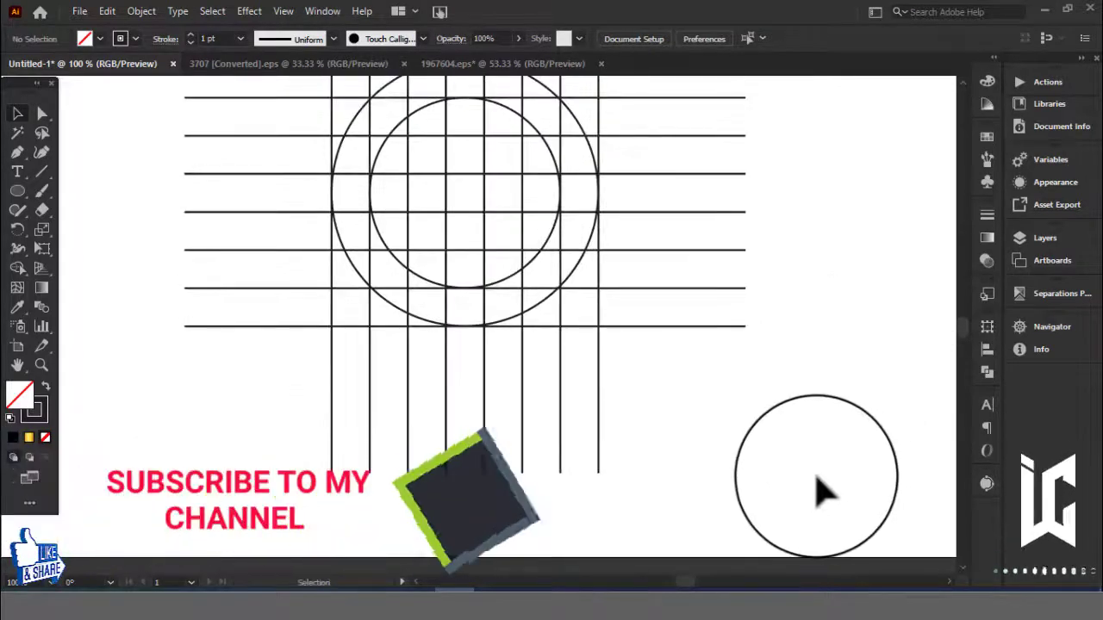
left_click(43, 170)
left_click_drag(289, 422, 714, 422)
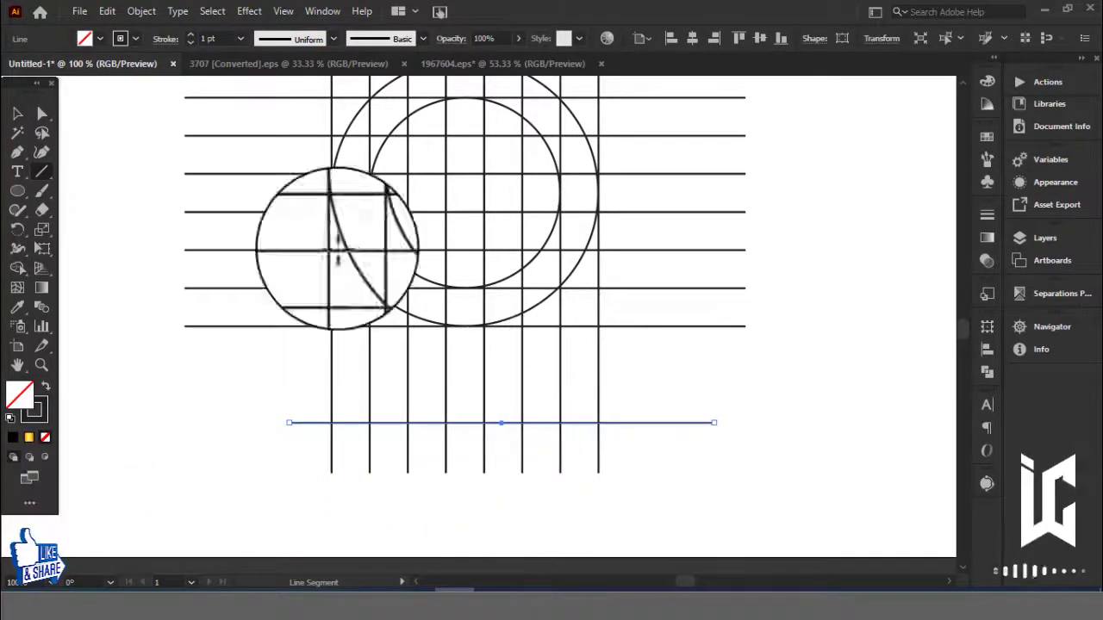
left_click(17, 113)
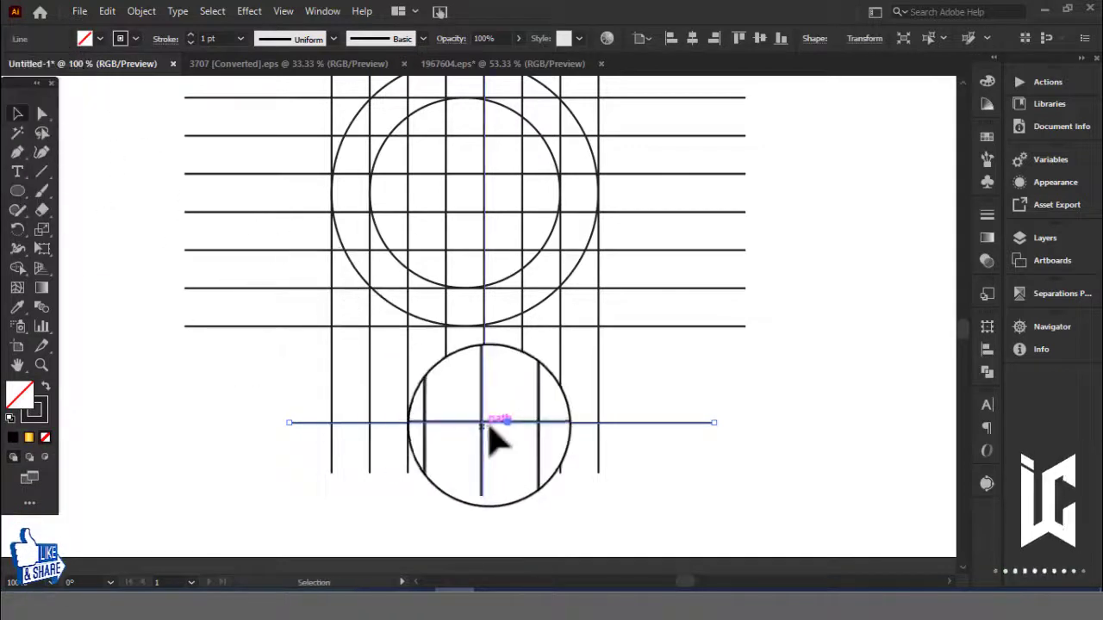
mouse_move(502, 410)
left_mouse_down()
mouse_move(494, 385)
mouse_move(495, 441)
left_mouse_up()
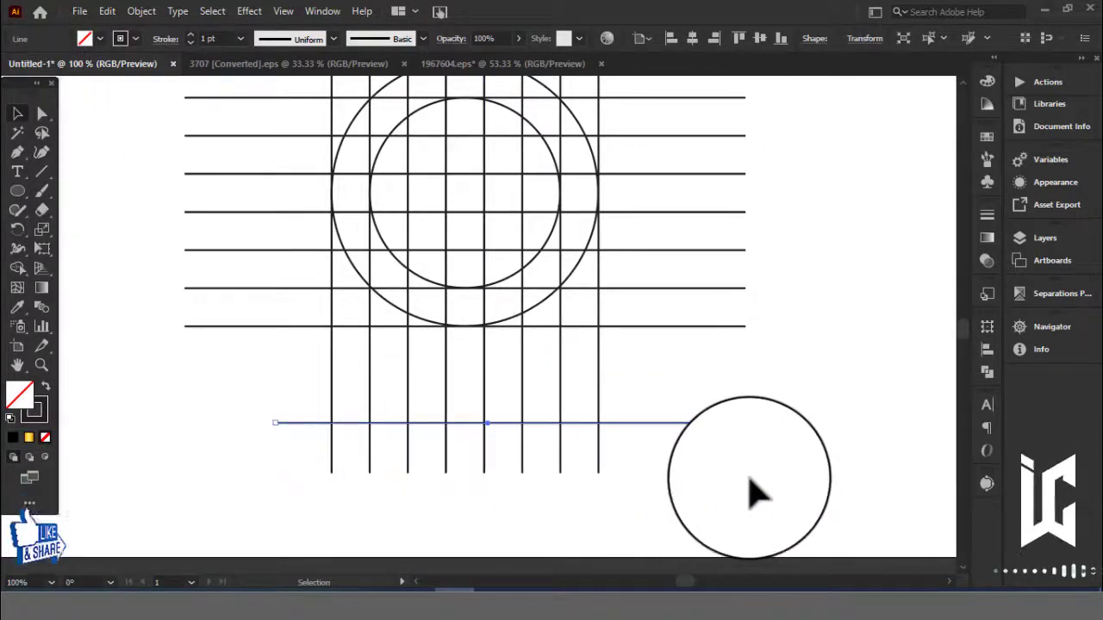
left_click_drag(817, 438, 819, 450)
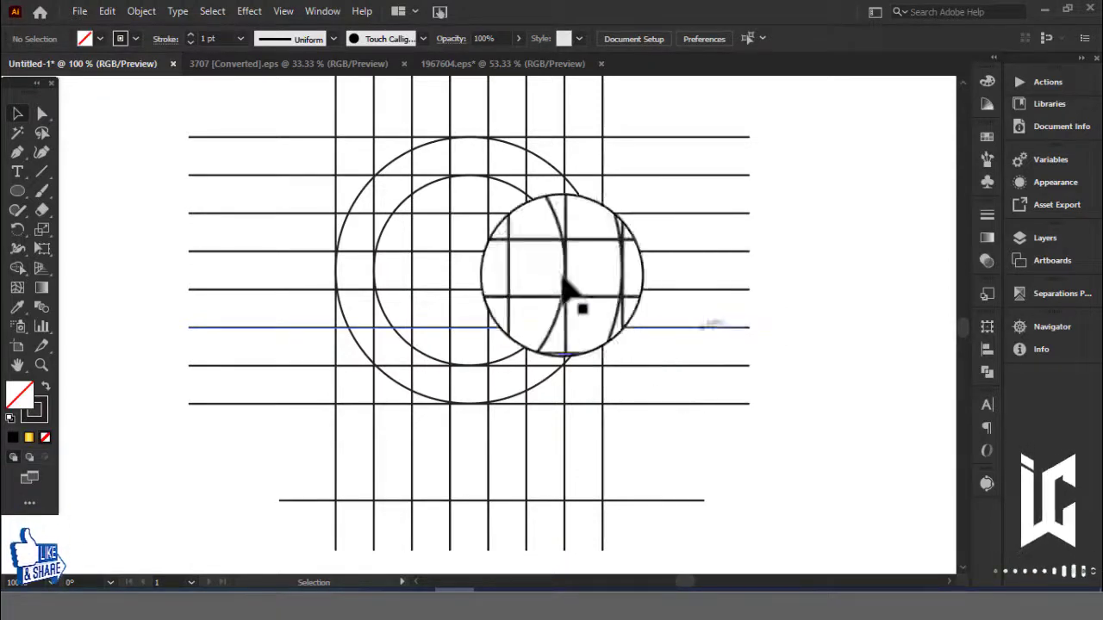
Select the whole grid and set up the Shape Builder with a black fill.
left_click_drag(254, 112, 853, 496)
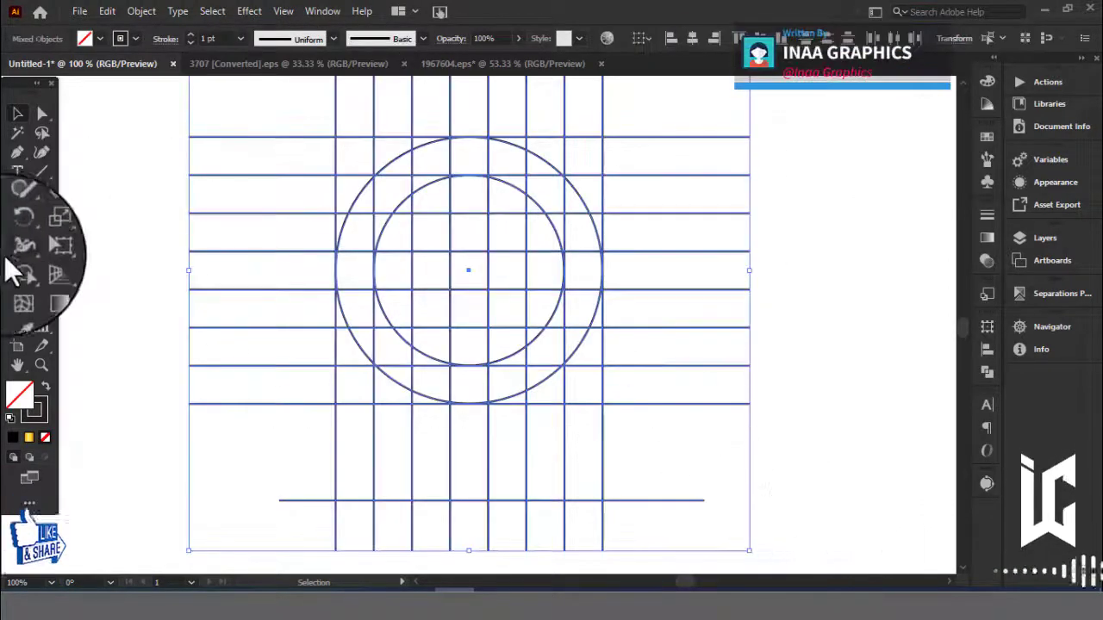
left_click(19, 272)
left_click(99, 39)
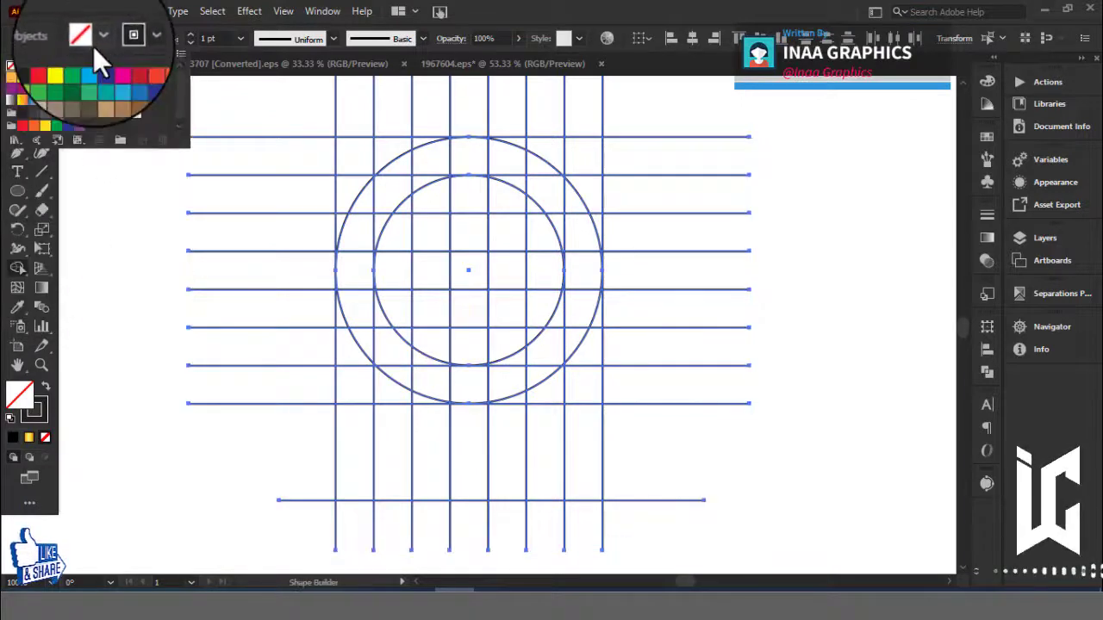
left_click(45, 67)
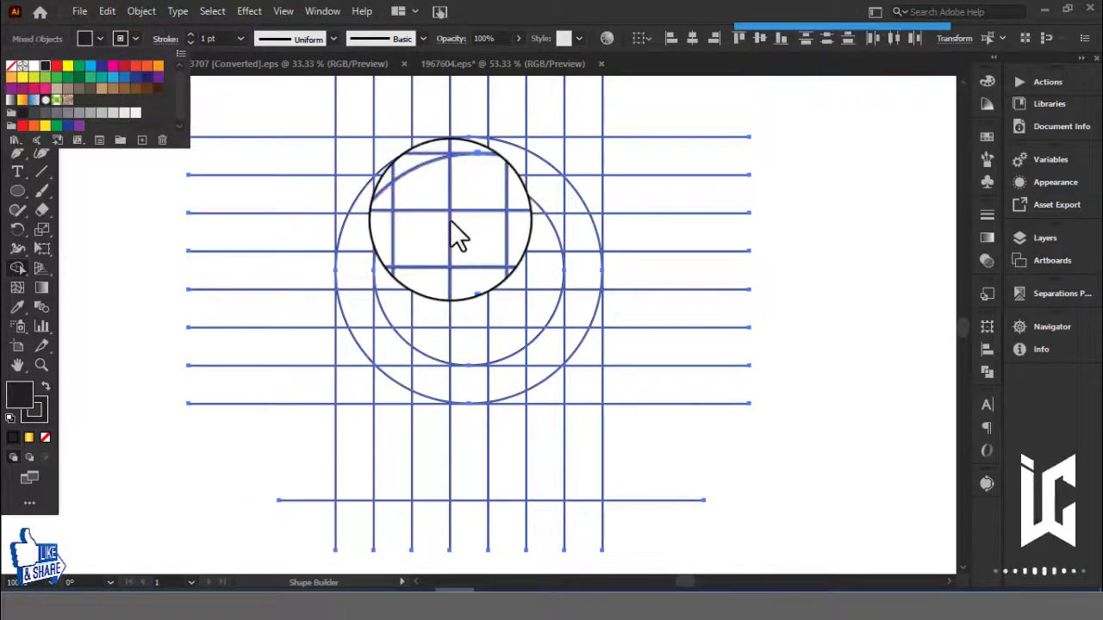
left_click(351, 458)
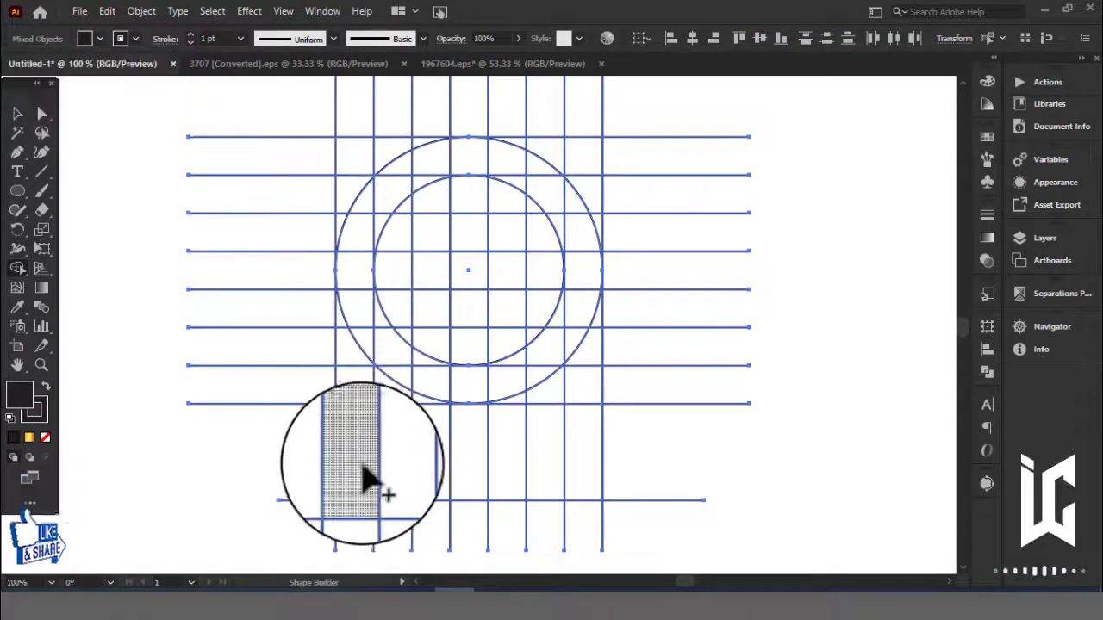
Merge the P's stem and ring cells, including the top-right corner, into black.
left_click_drag(362, 377, 579, 247)
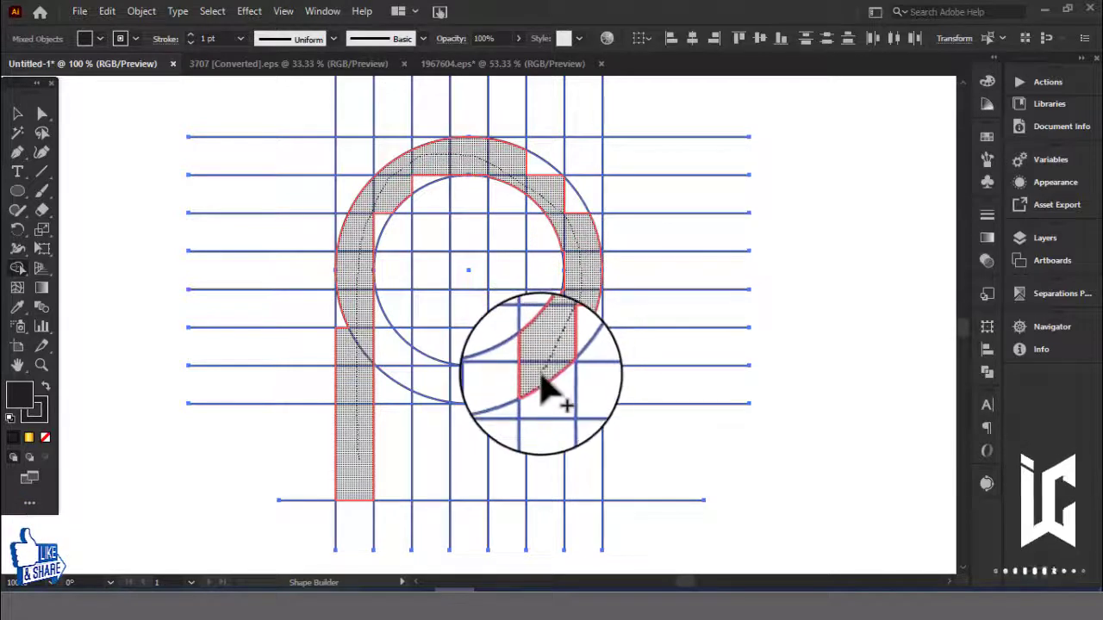
left_click_drag(579, 247, 559, 377)
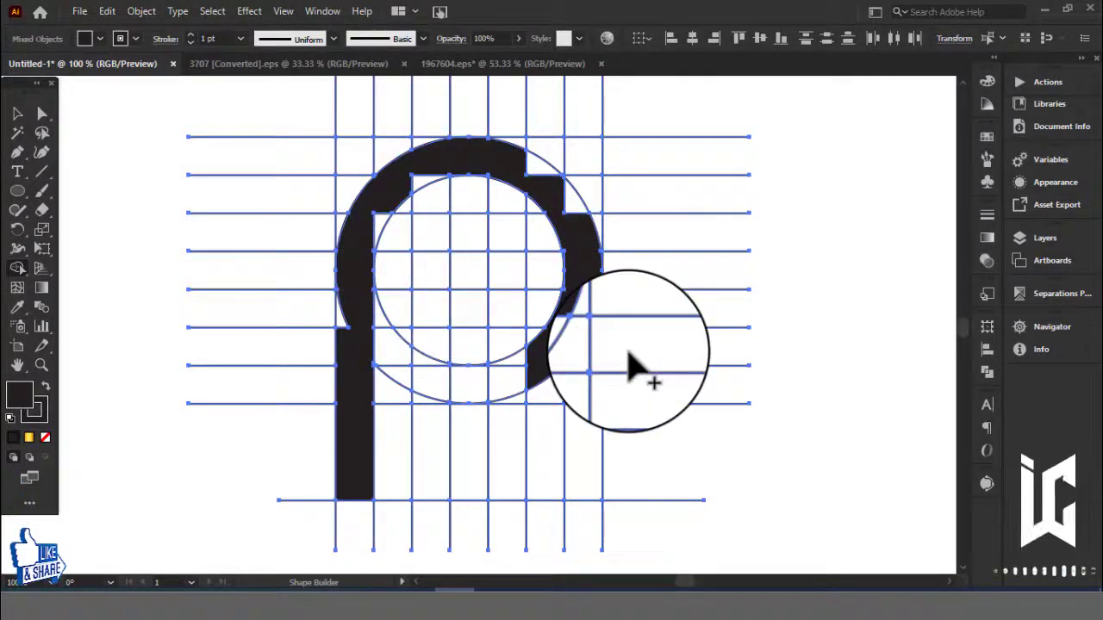
key("ctrl+equal")
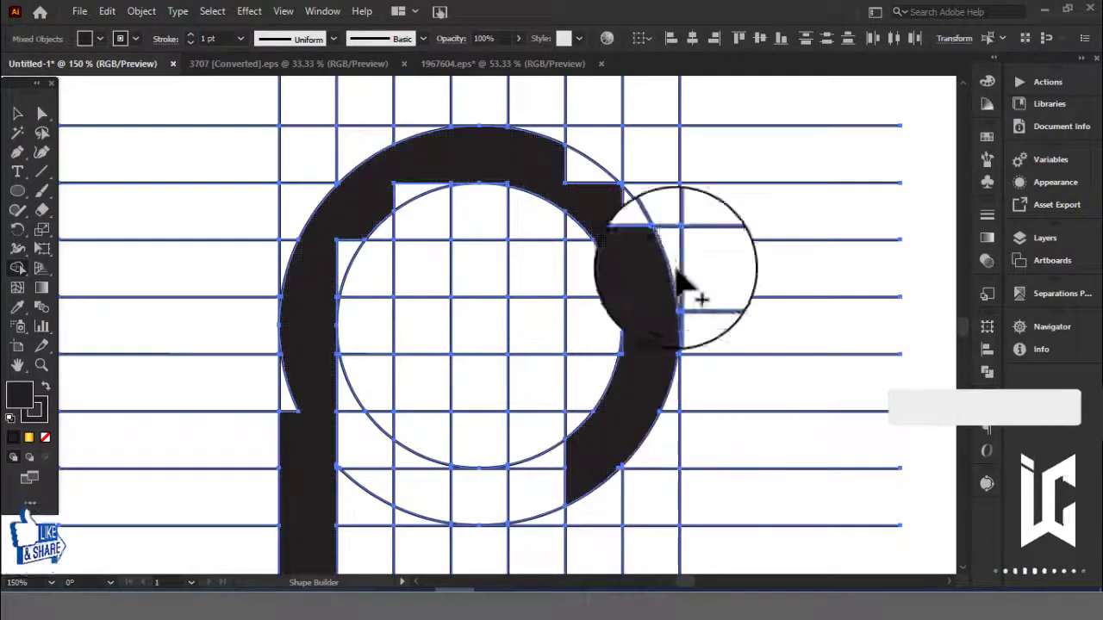
mouse_move(644, 271)
left_mouse_down()
mouse_move(627, 228)
mouse_move(566, 167)
left_mouse_up()
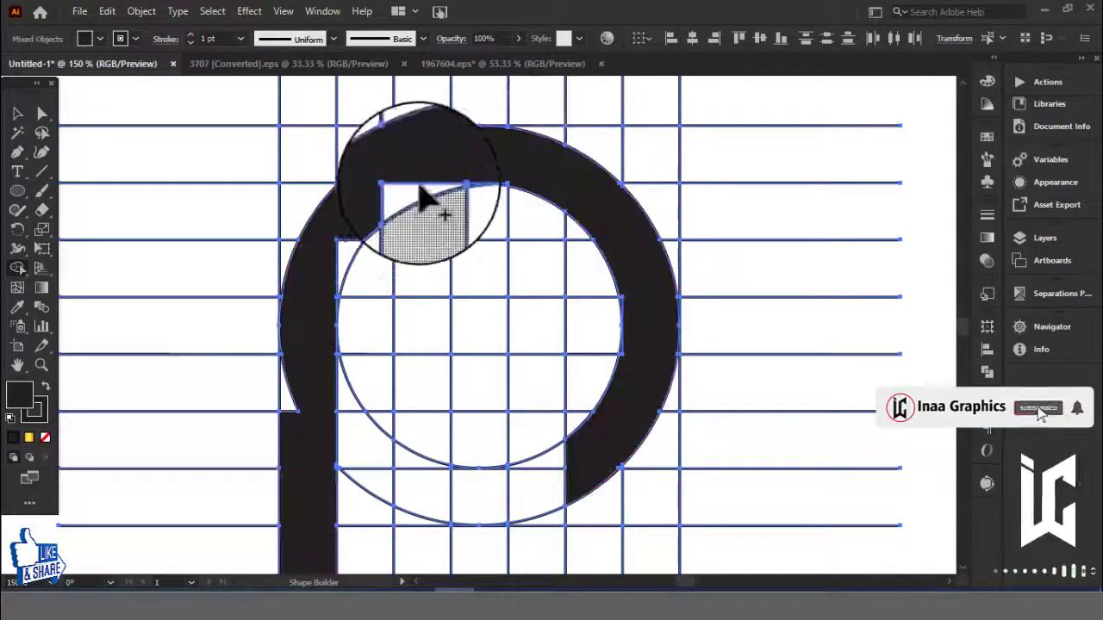
left_click(423, 197)
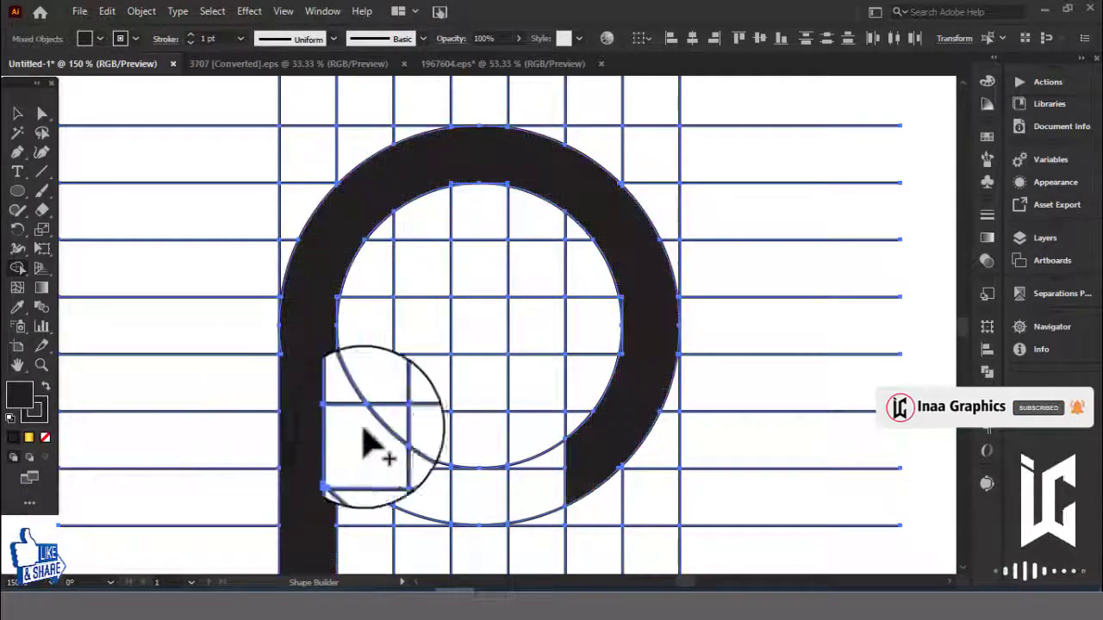
mouse_move(379, 435)
left_mouse_down()
mouse_move(457, 310)
mouse_move(488, 352)
left_mouse_up()
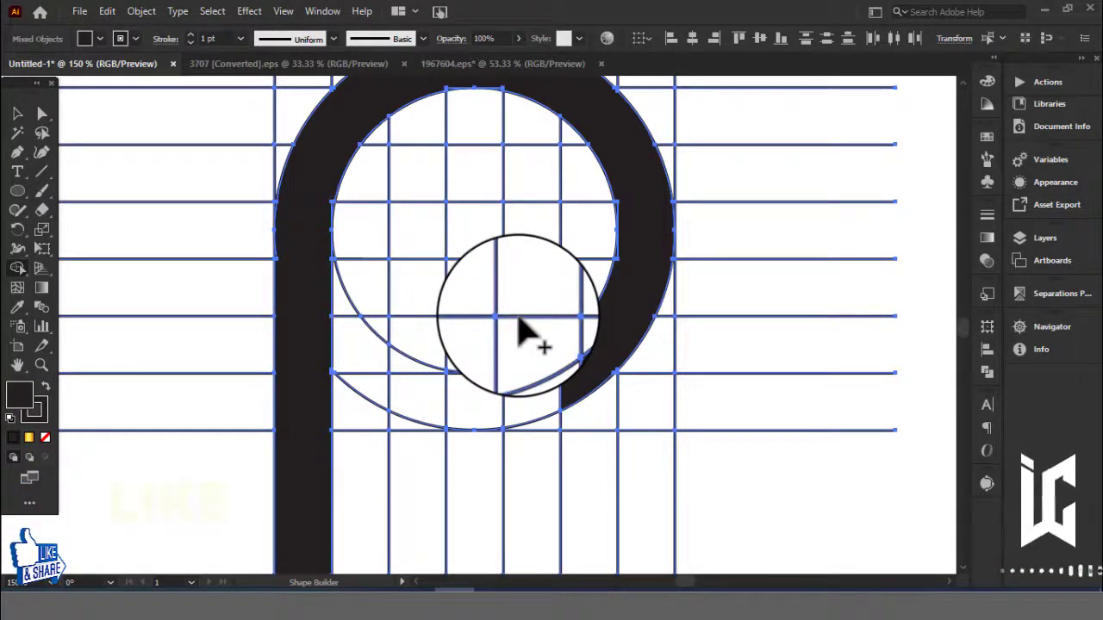
Merge the F's stem and top bar into one black shape.
left_click_drag(423, 241, 423, 517)
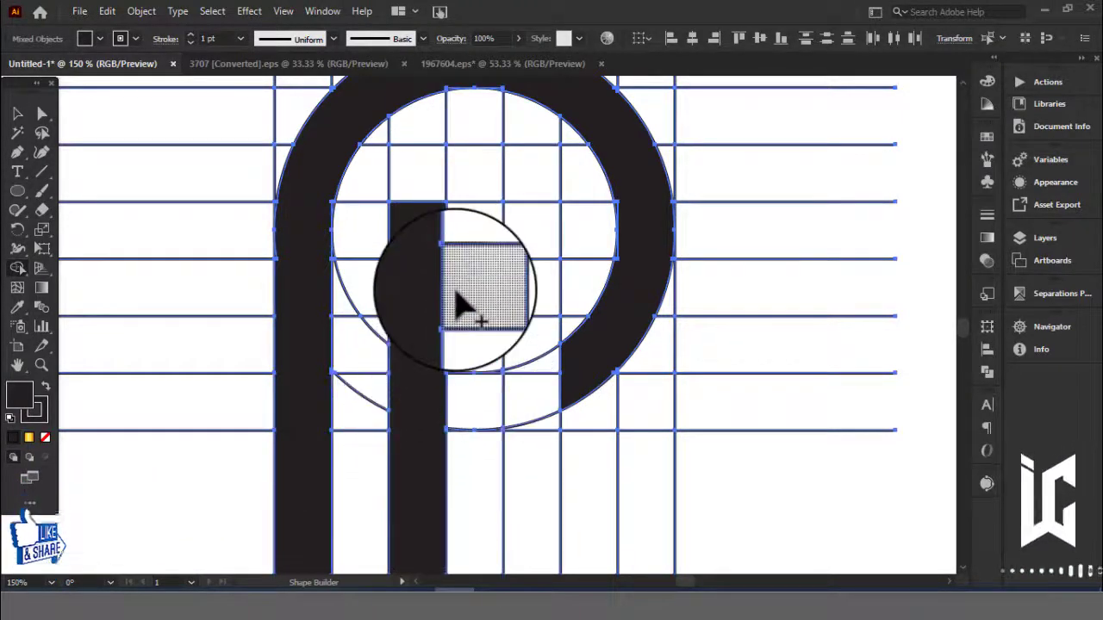
left_click_drag(431, 254, 543, 237)
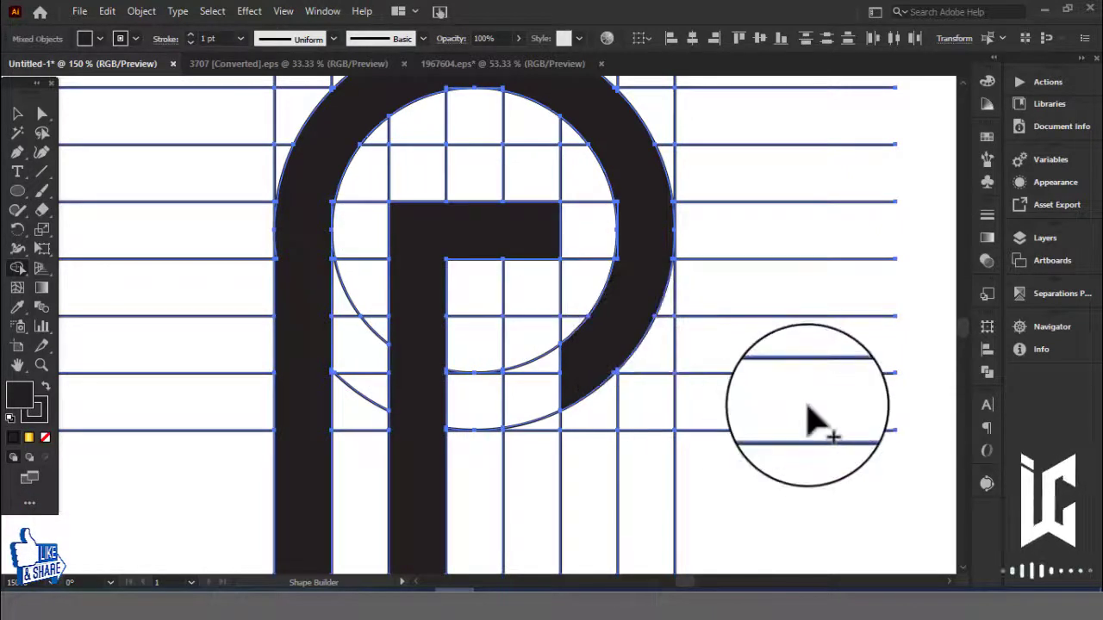
key("ctrl+plus")
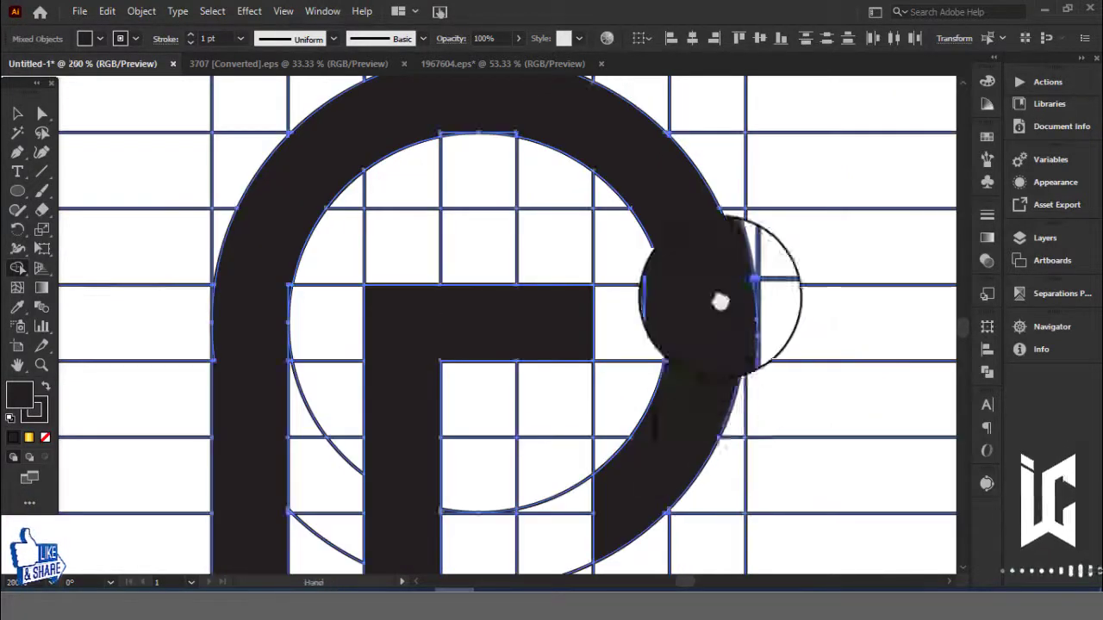
scroll(738, 264, "down", 5)
left_click_drag(468, 339, 491, 332)
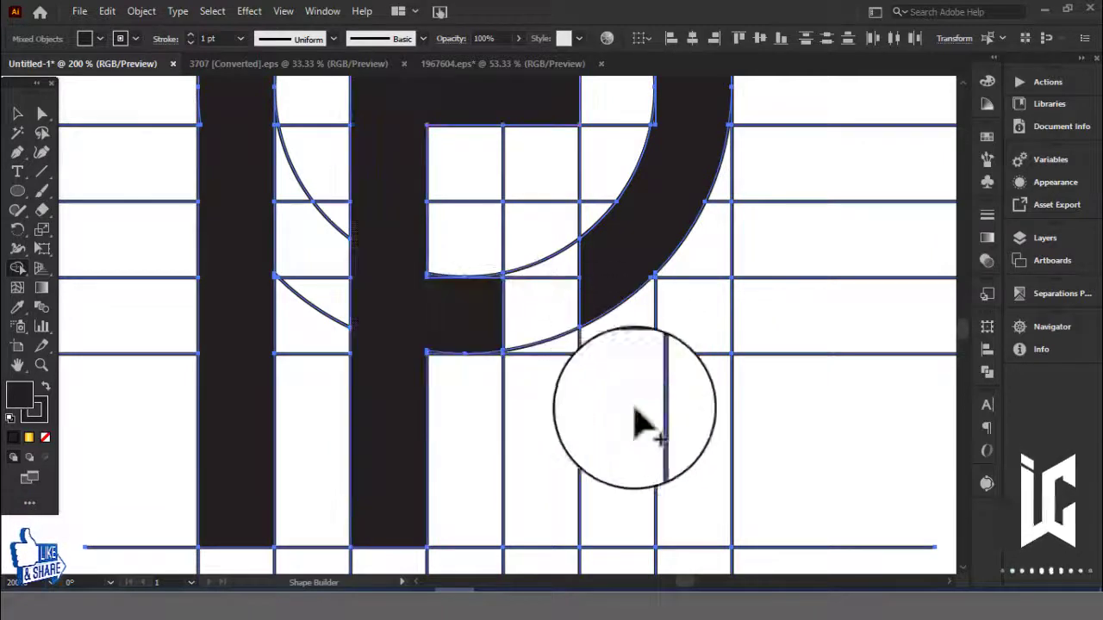
key("ctrl+plus")
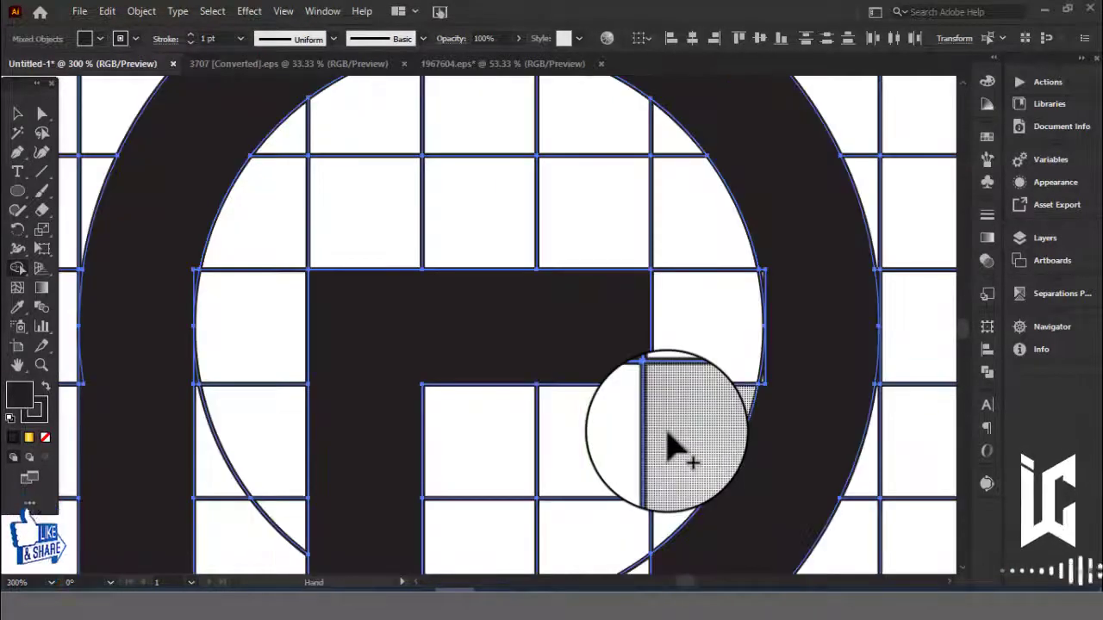
left_click_drag(672, 448, 566, 189)
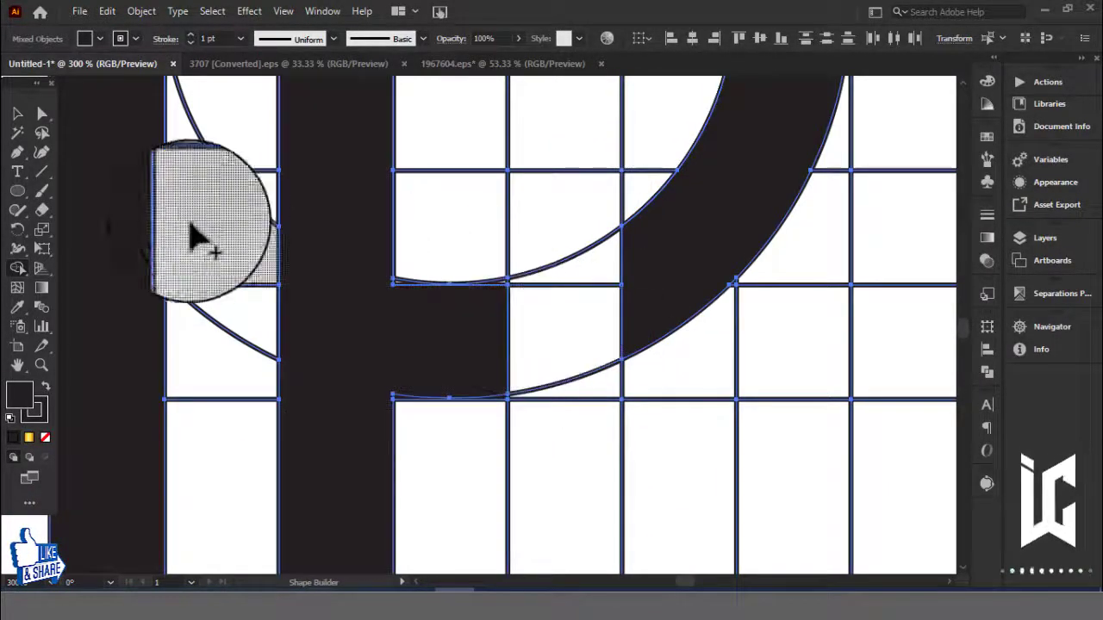
Draw a vertical line inside the P's bowl just right of the F's bar.
left_click(41, 171)
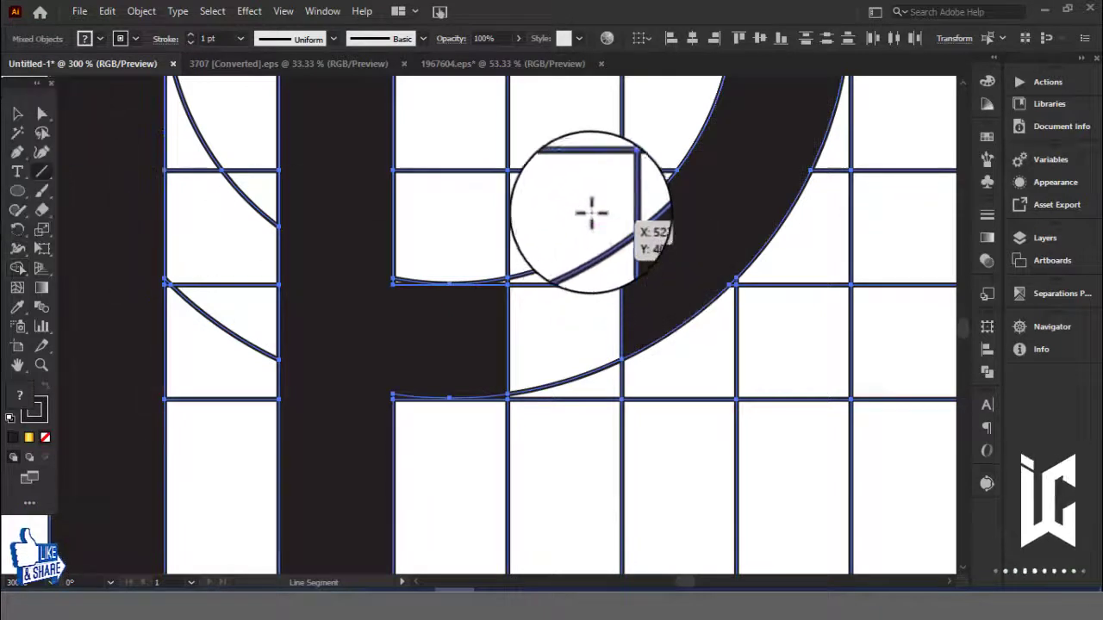
left_click_drag(597, 205, 597, 489)
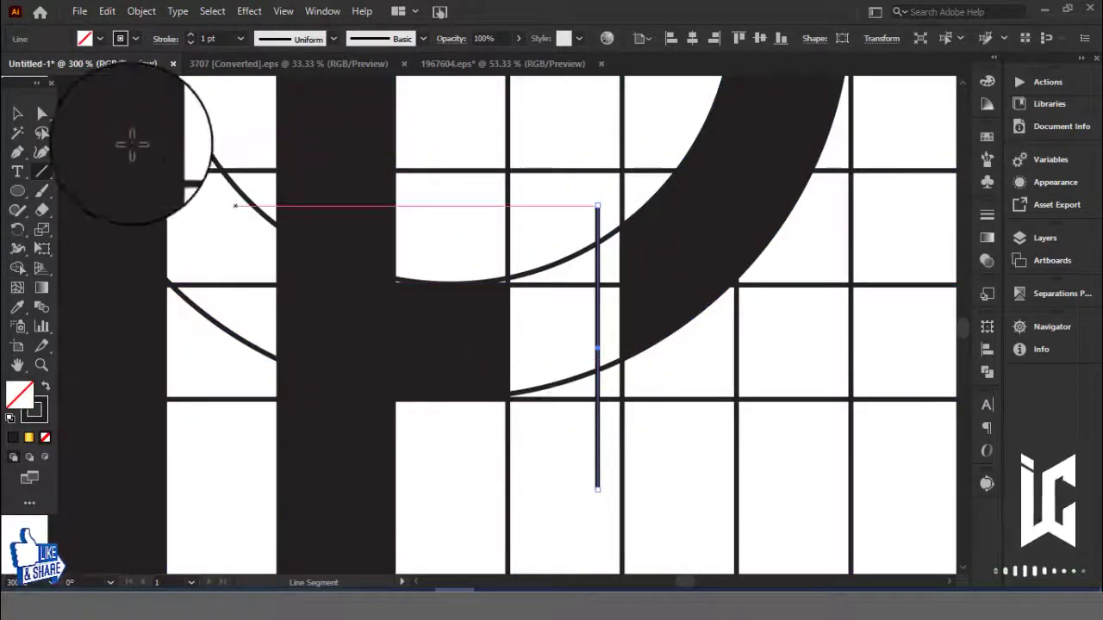
left_click(15, 113)
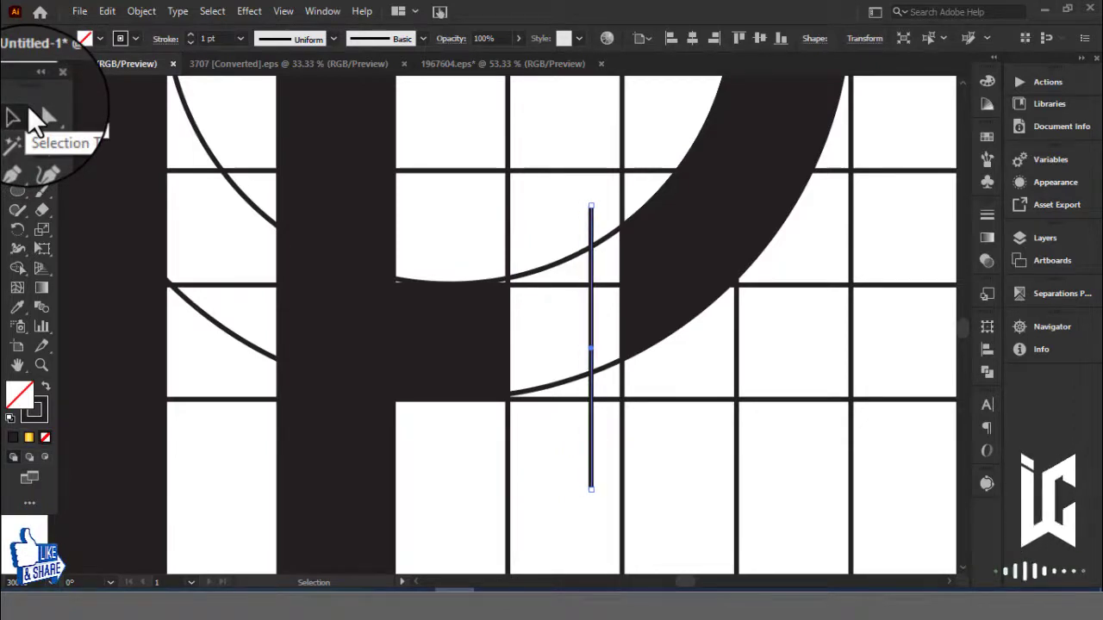
Zoom out to the whole monogram and select all the artwork.
key("ctrl+minus")
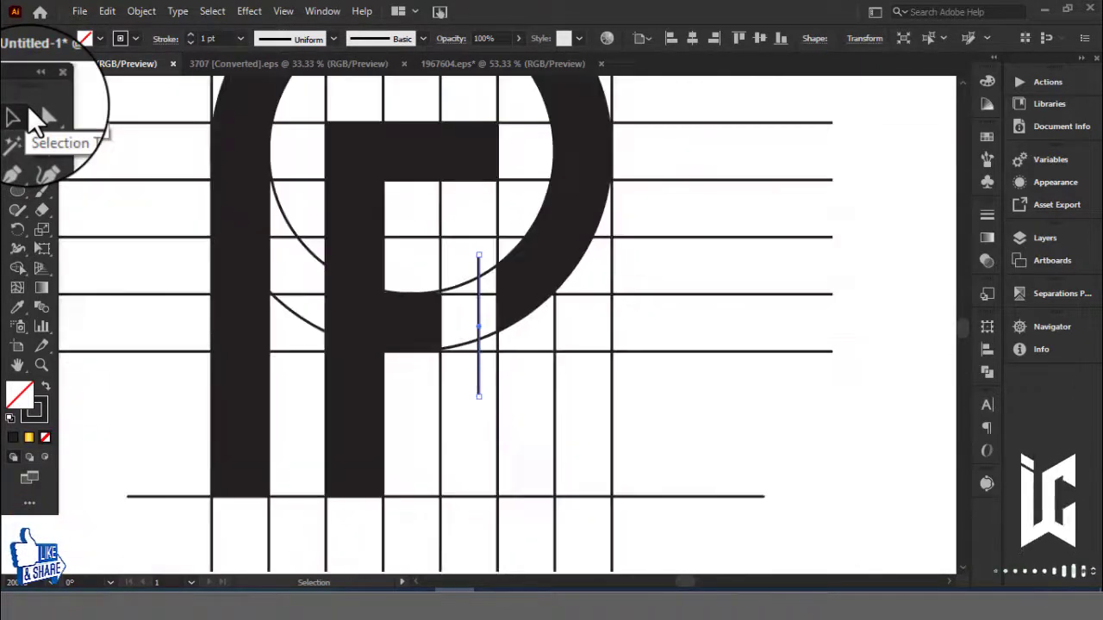
left_click_drag(240, 156, 316, 254)
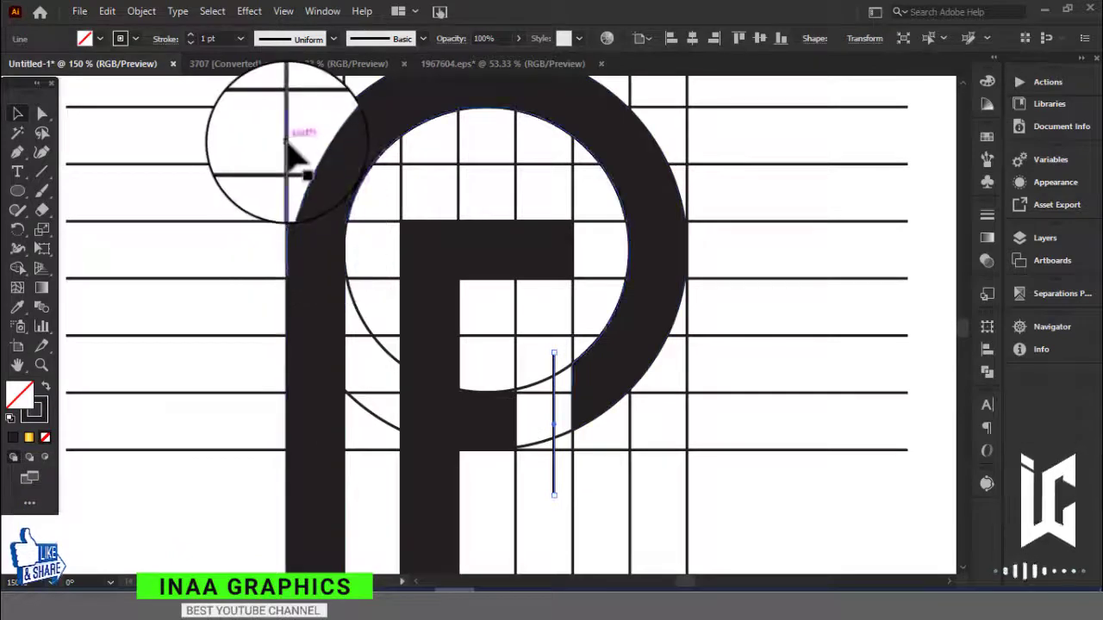
key("ctrl+minus")
key("ctrl+minus")
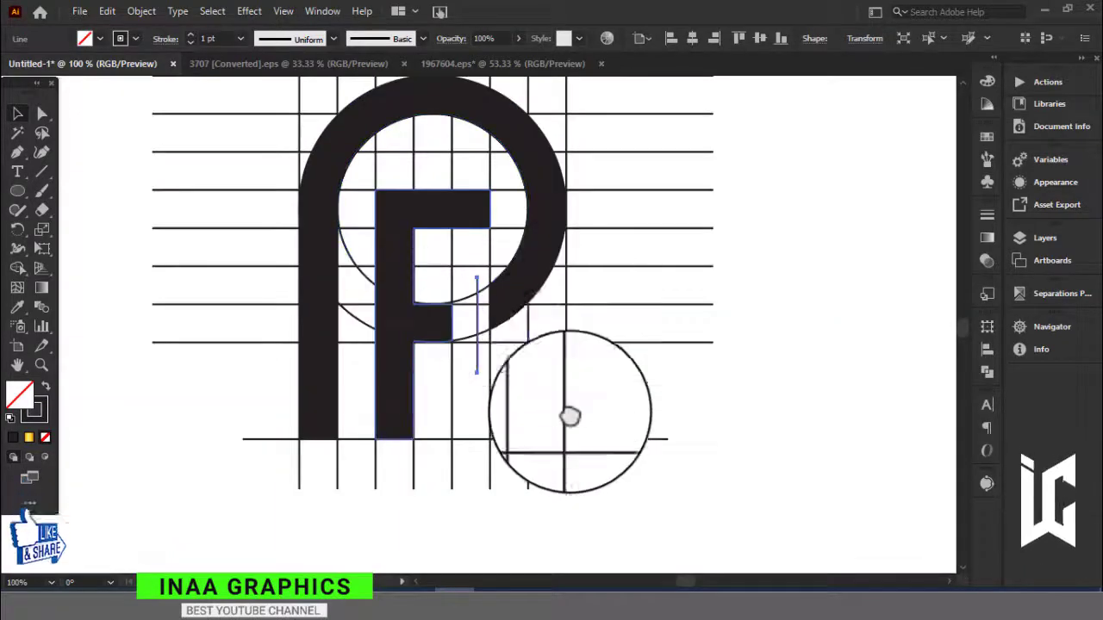
key("ctrl+plus")
scroll(697, 434, "down", 3)
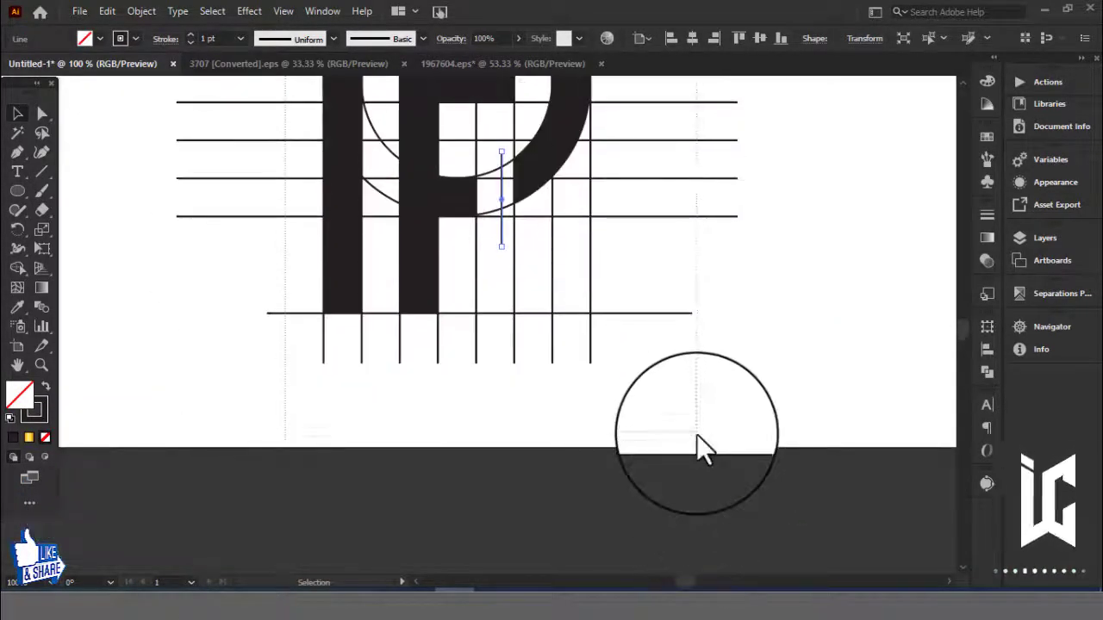
key("ctrl+a")
mouse_move(787, 303)
left_mouse_down()
mouse_move(813, 455)
mouse_move(775, 245)
left_mouse_up()
key("ctrl+plus")
key("ctrl+plus")
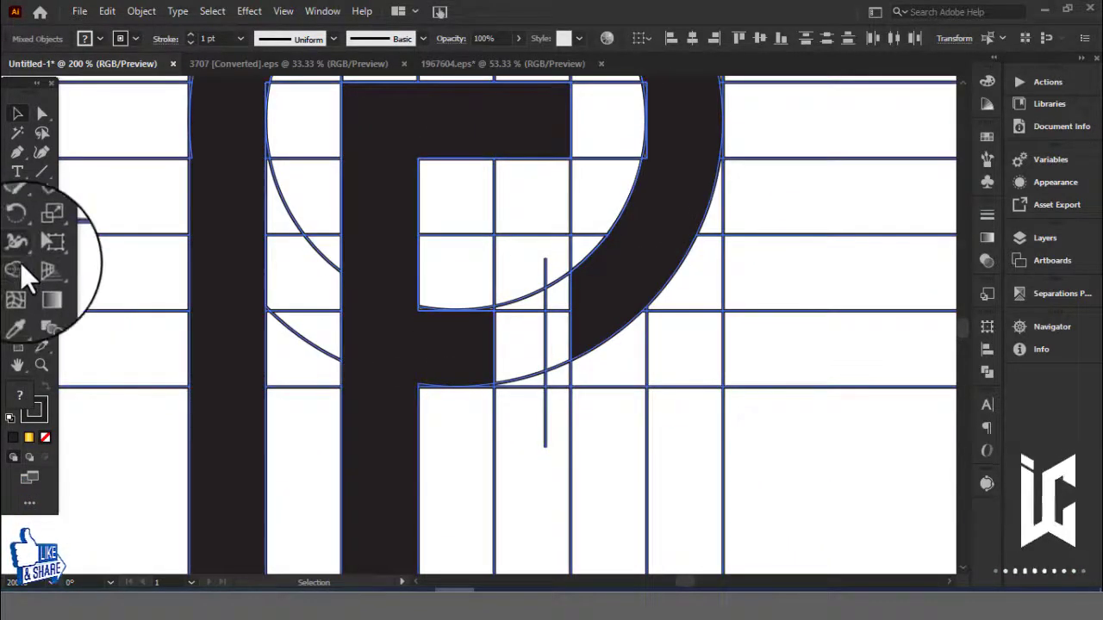
With Shape Builder in black, merge the F's stem, top bar and middle region.
left_click(15, 269)
left_click(89, 33)
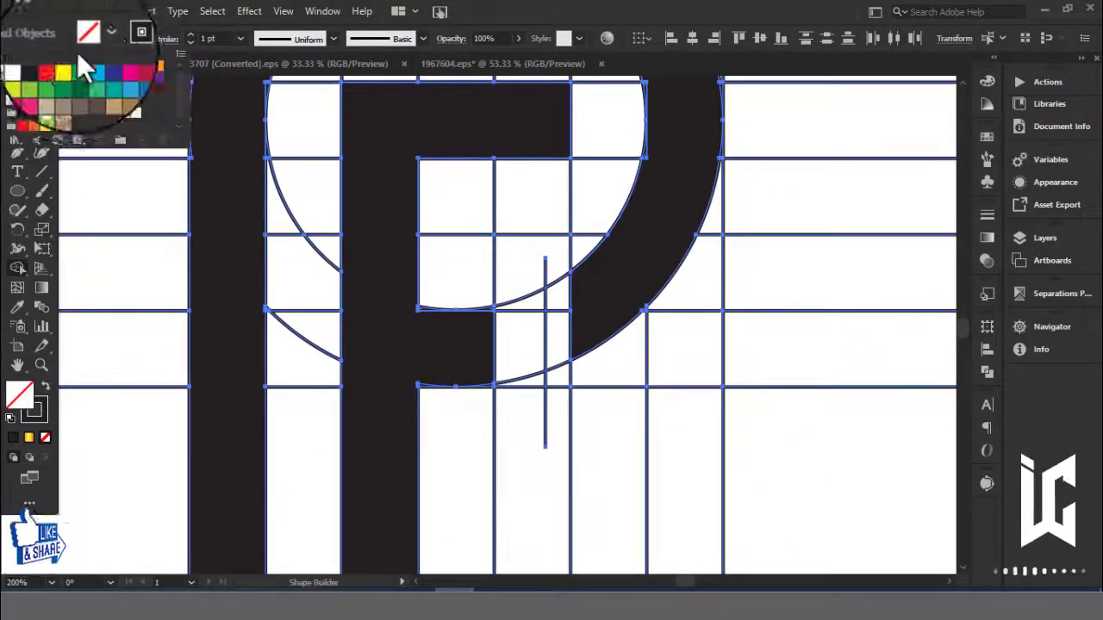
left_click(45, 66)
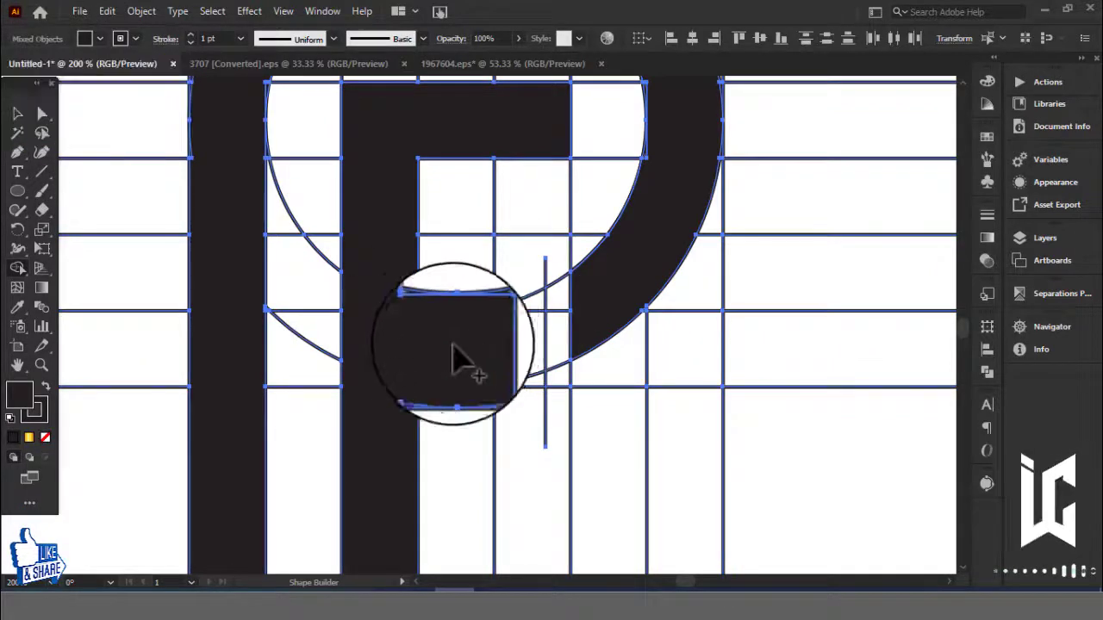
mouse_move(455, 362)
left_mouse_down()
mouse_move(534, 341)
mouse_move(530, 379)
left_mouse_up()
key("ctrl+plus")
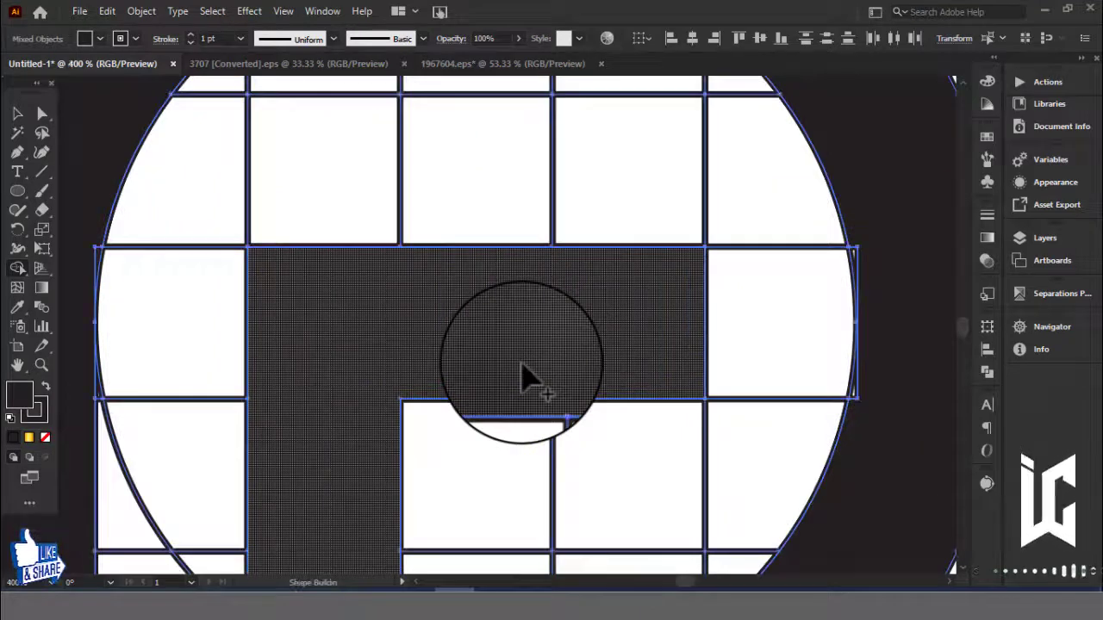
scroll(505, 296, "down", 2)
scroll(505, 296, "right", 4)
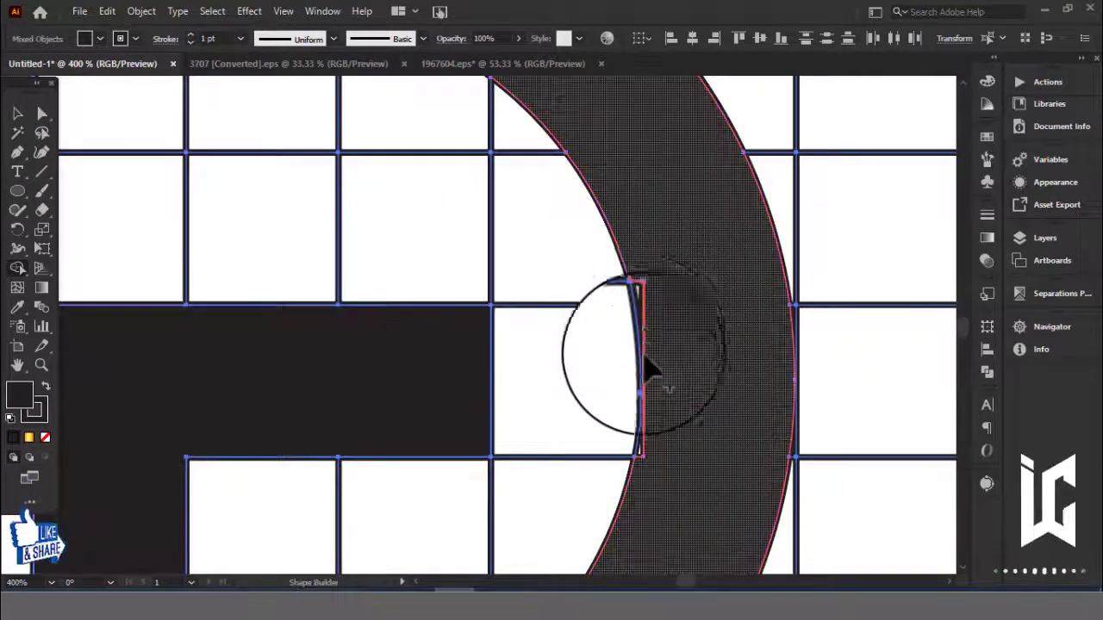
Fill the band on the ring's left side solid black.
left_click_drag(302, 230, 419, 344)
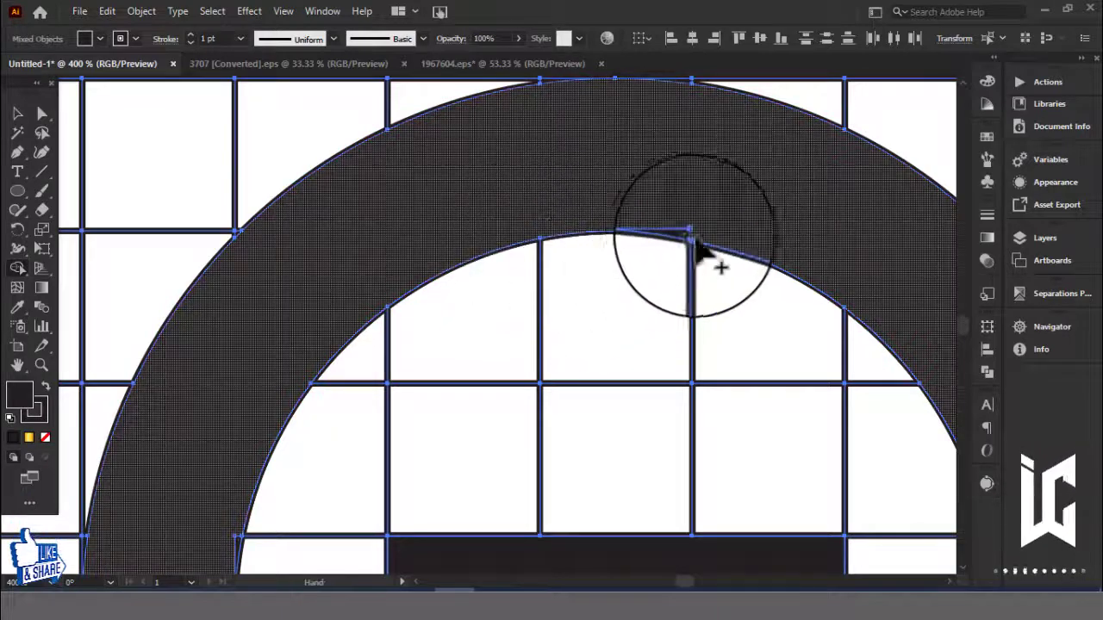
left_click_drag(583, 369, 608, 129)
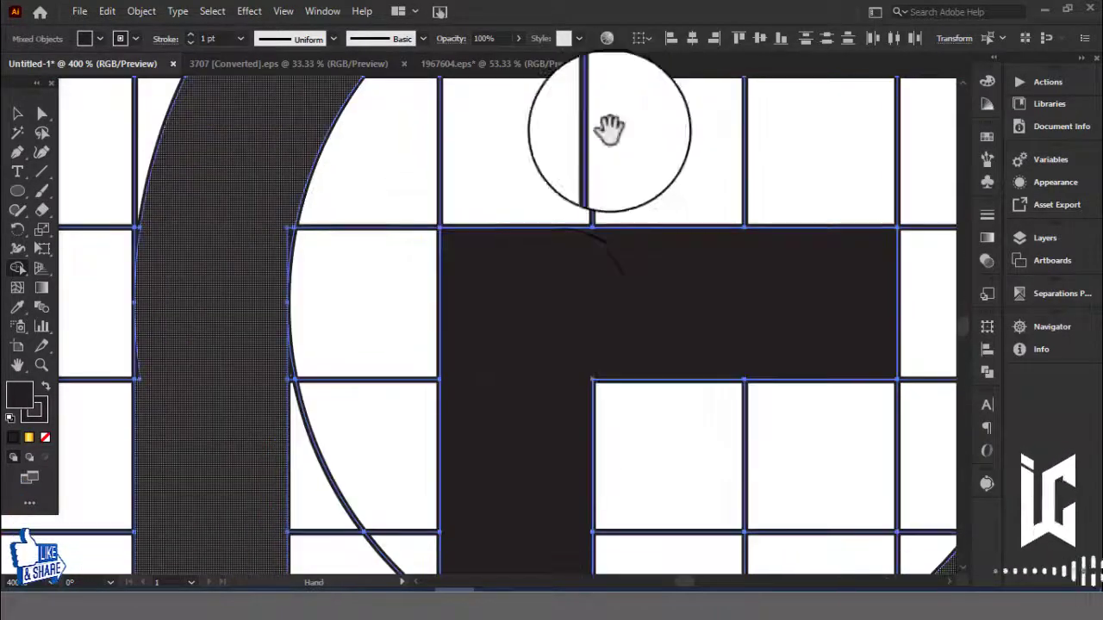
left_click_drag(302, 243, 333, 192)
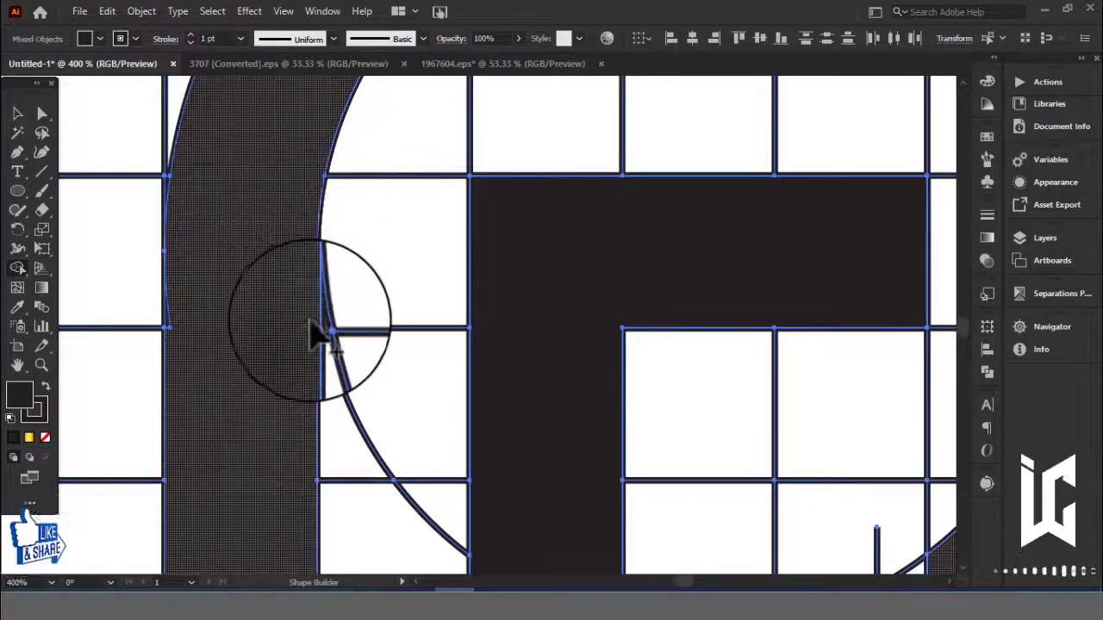
left_click(312, 326)
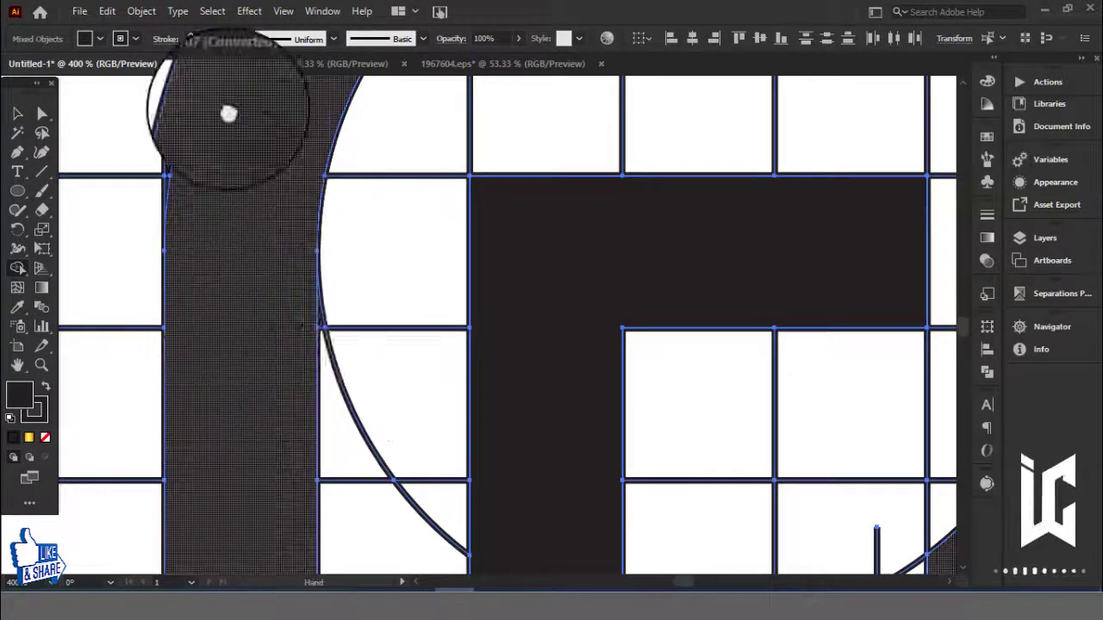
mouse_move(229, 111)
left_mouse_down()
mouse_move(345, 327)
mouse_move(508, 373)
mouse_move(524, 293)
left_mouse_up()
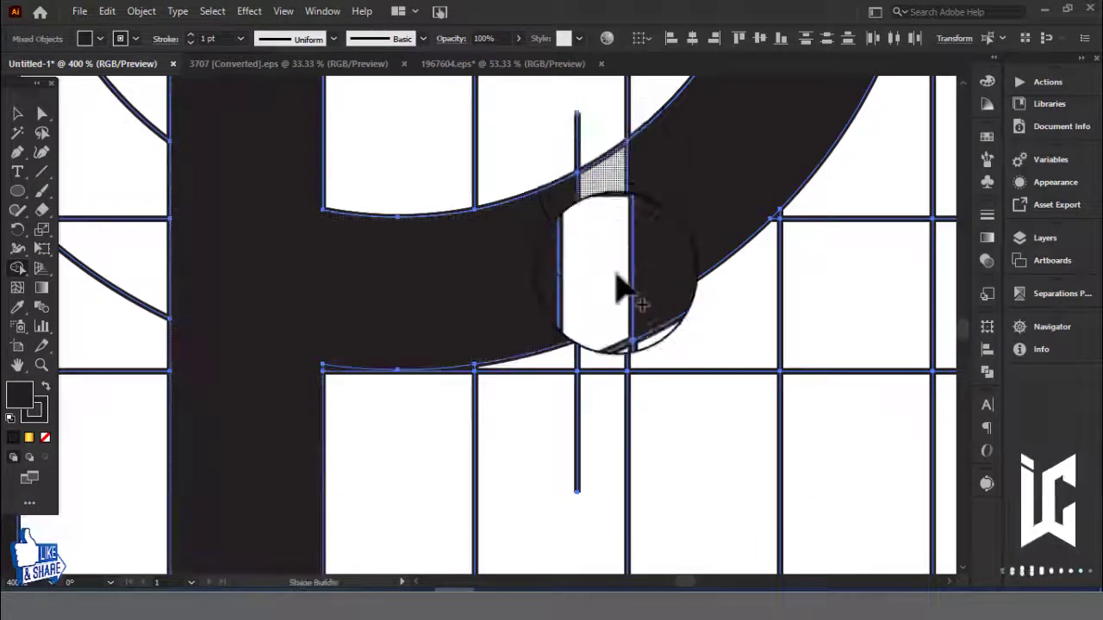
Merge the remaining hatched pieces joining the F's stem to the ring's lower arc.
key("ctrl+minus")
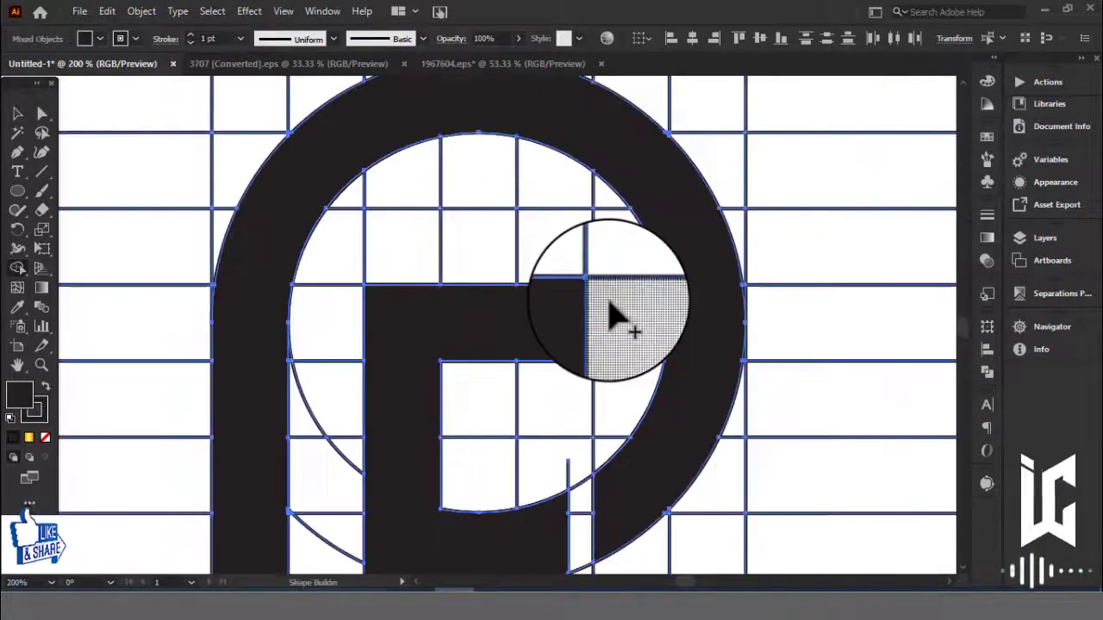
scroll(575, 357, "down", 3)
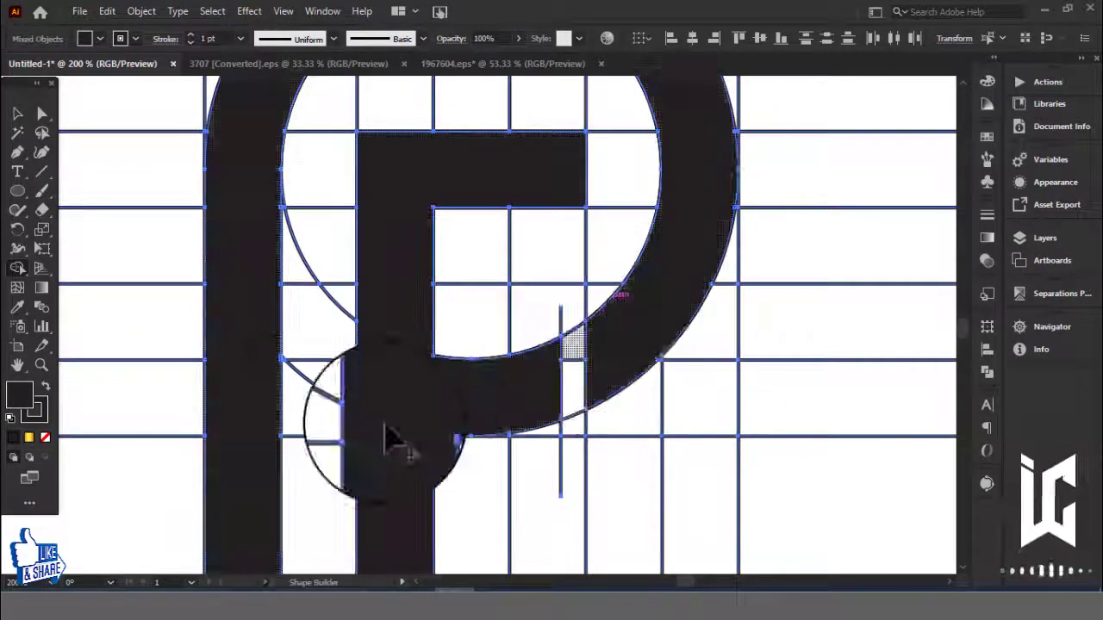
left_click_drag(582, 393, 572, 247)
mouse_move(591, 382)
left_mouse_down()
mouse_move(571, 523)
mouse_move(617, 375)
left_mouse_up()
key("ctrl+minus")
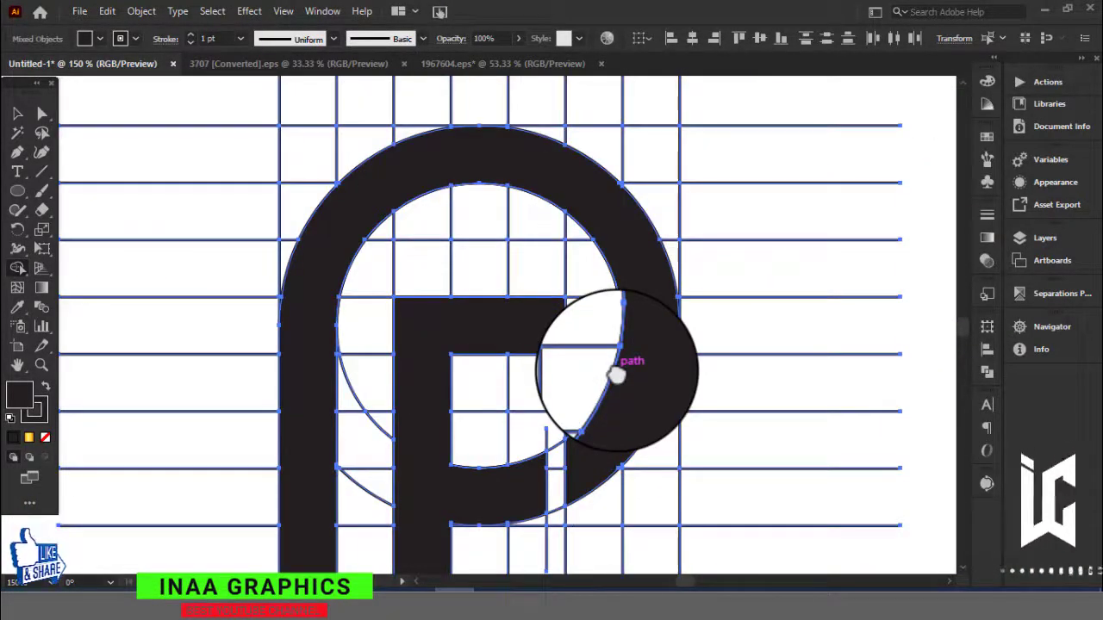
Ungroup the vertical grid lines from the letterform.
left_click_drag(608, 375, 671, 353)
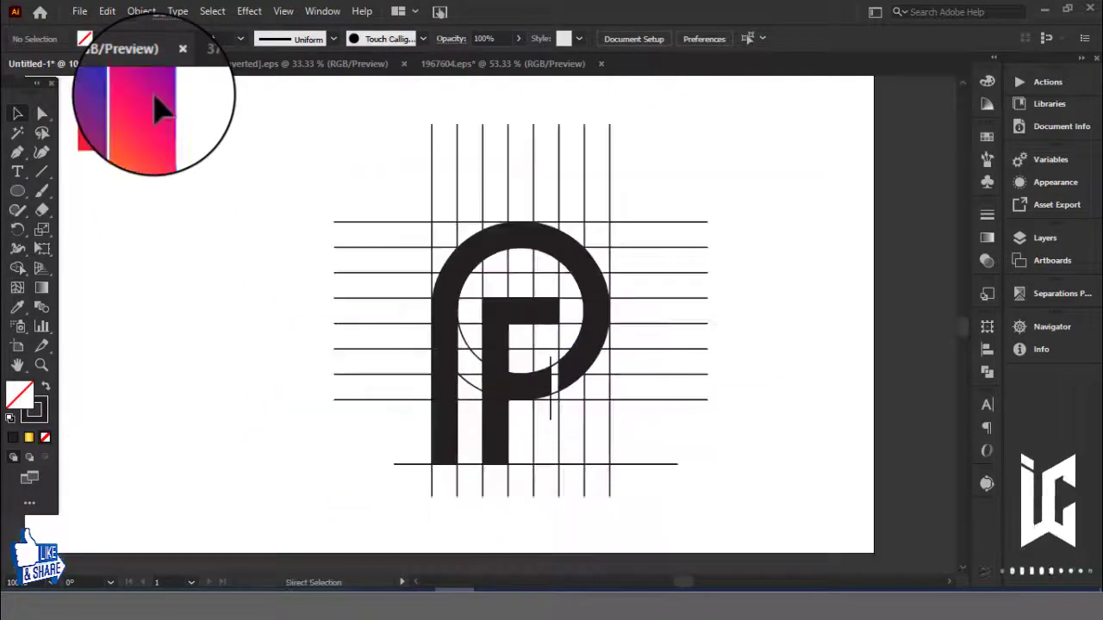
left_click_drag(345, 259, 451, 298)
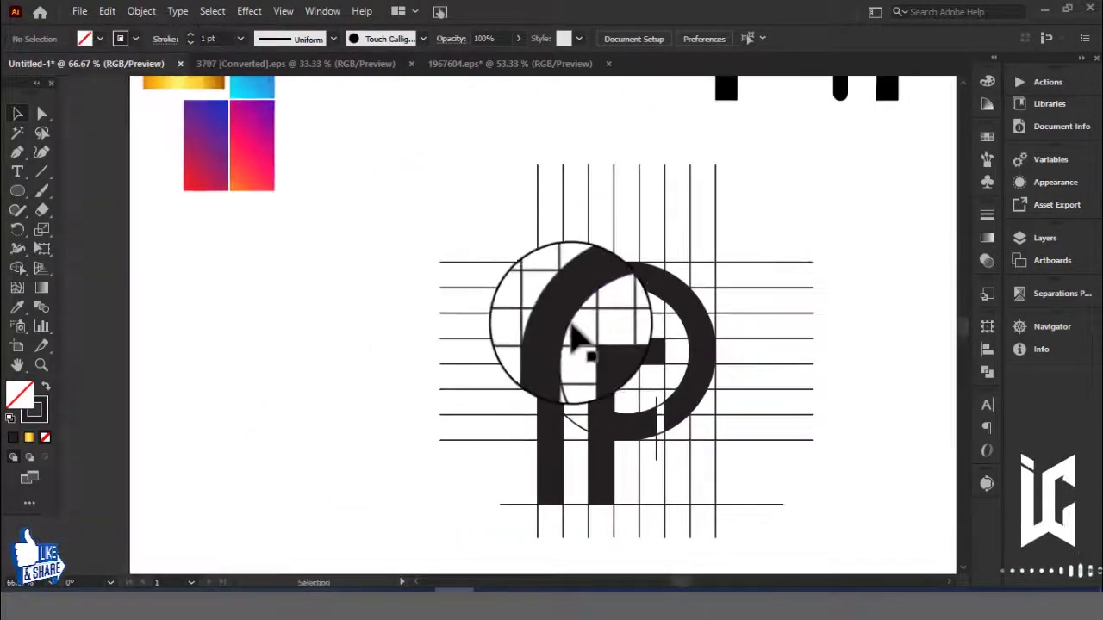
left_click(565, 338)
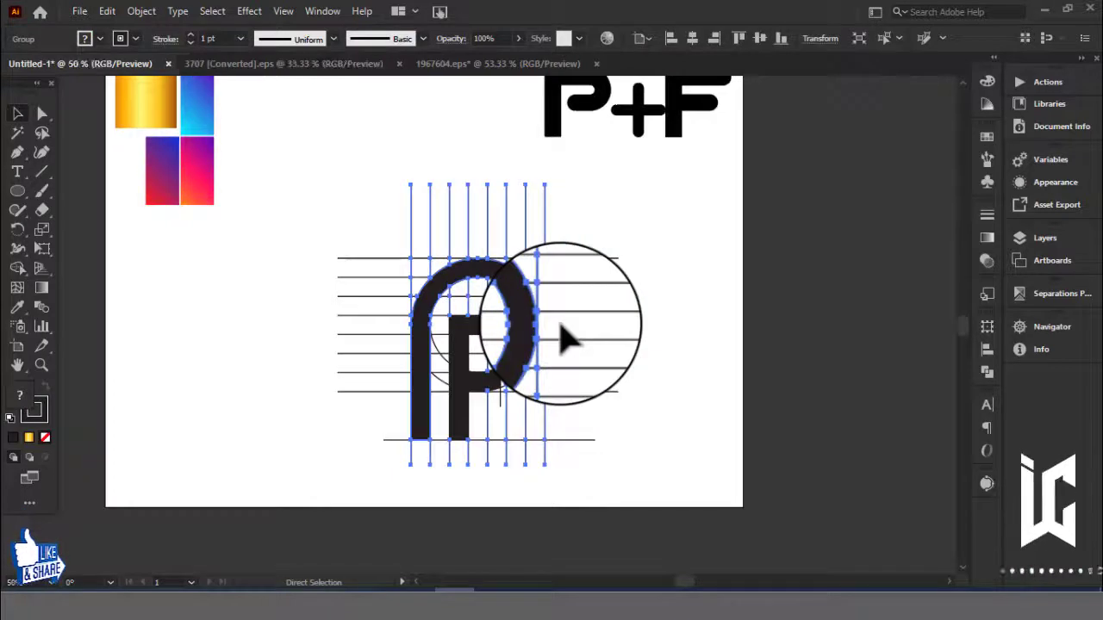
key("ctrl+plus")
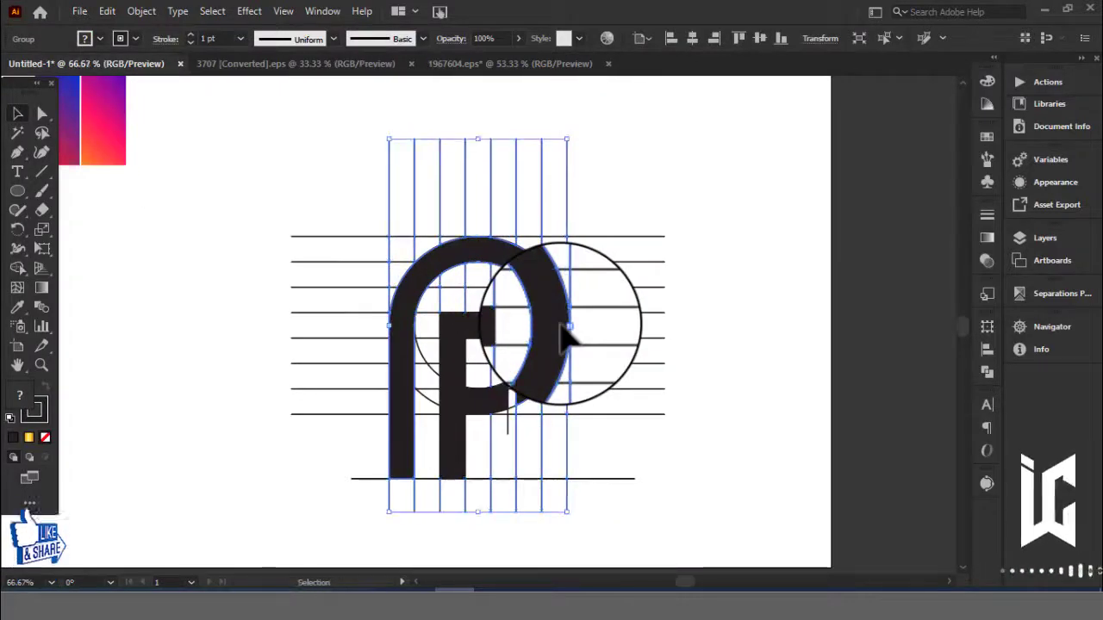
right_click(563, 329)
left_click(607, 174)
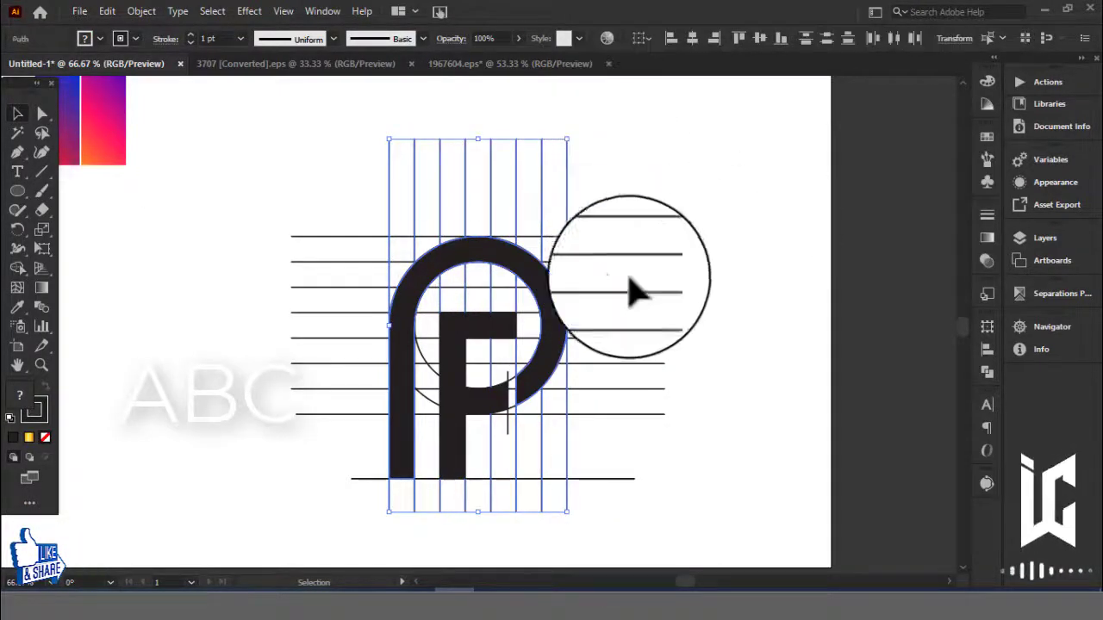
Move the P arc left of the grid and delete all the grid lines.
left_click_drag(567, 320, 250, 299)
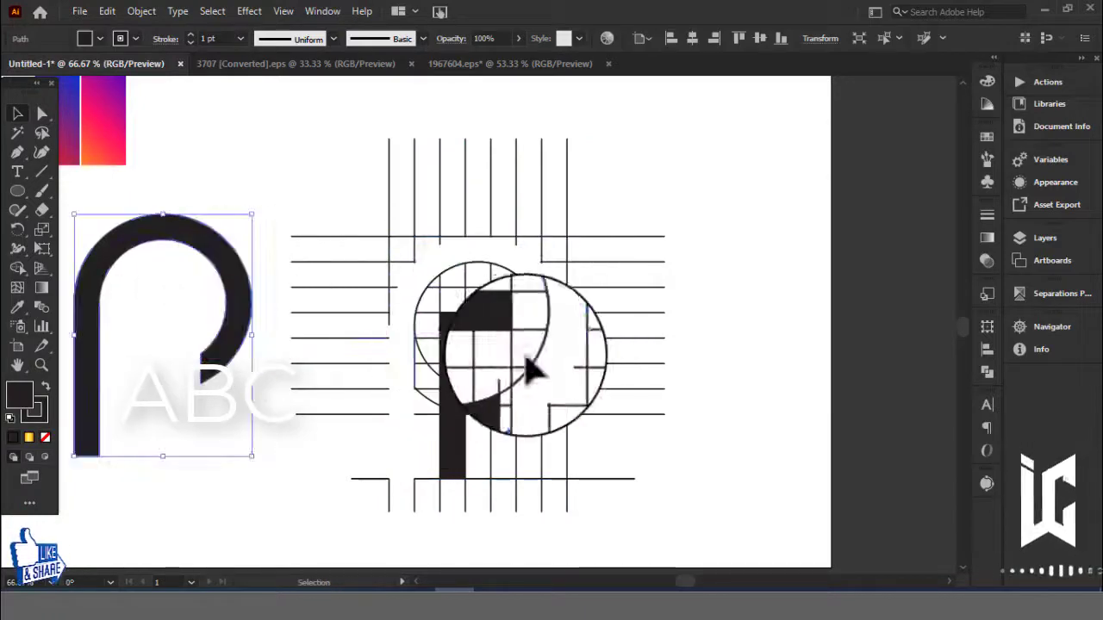
key("ctrl+z")
left_click_drag(487, 400, 159, 345)
left_click(358, 237)
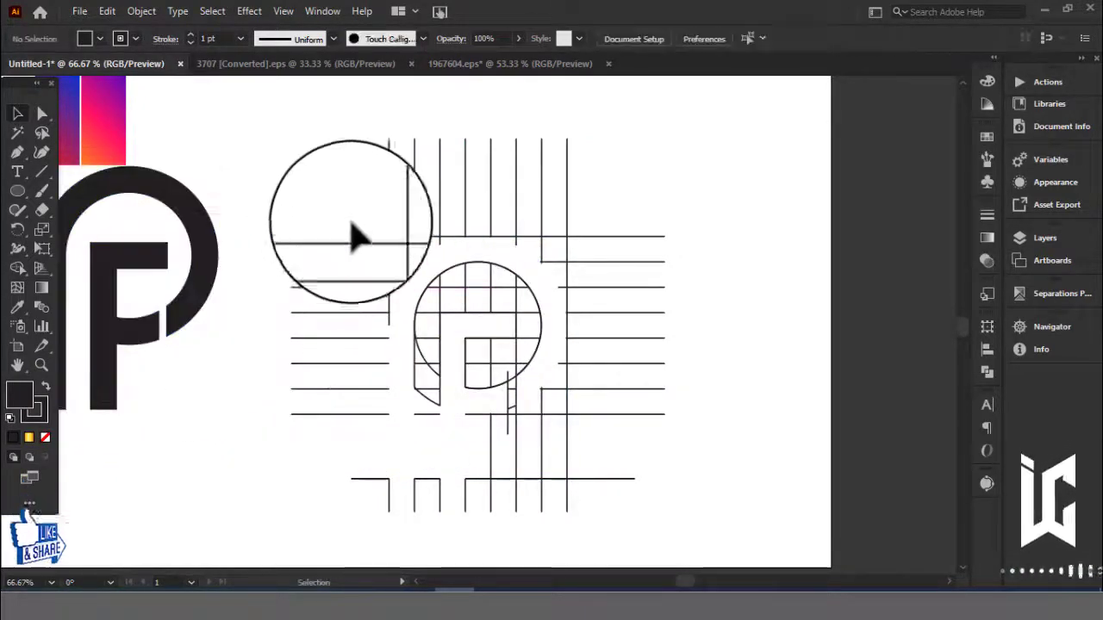
left_click_drag(358, 237, 697, 504)
key("Delete")
Move the P monogram right across the artboard.
key("ctrl+plus")
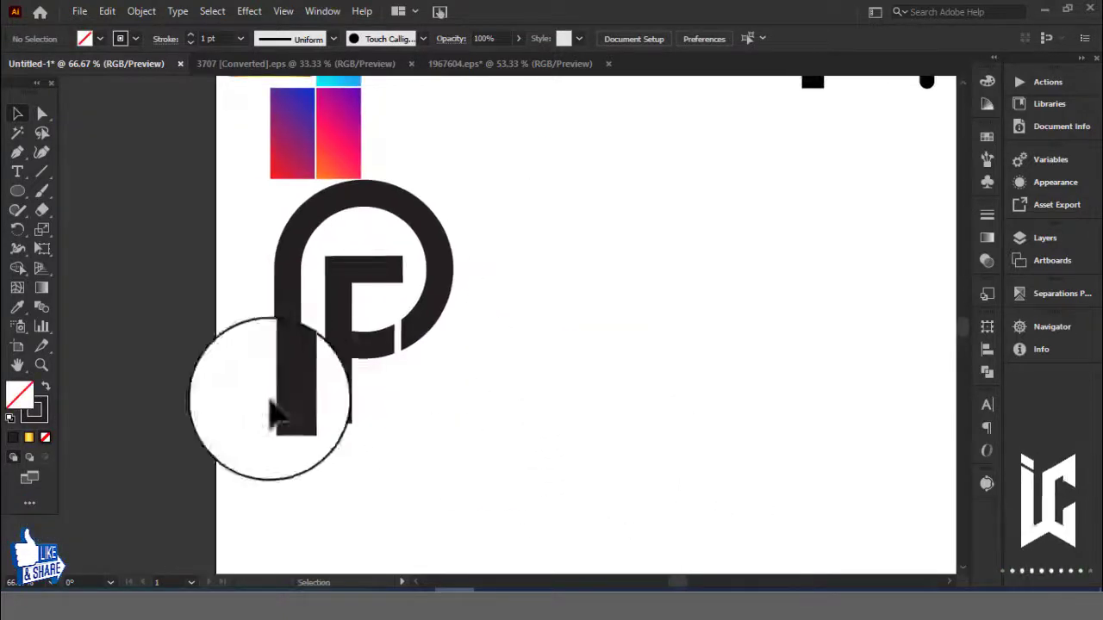
left_click(278, 405)
left_click_drag(394, 368, 672, 405)
Drag a corner of the P-and-F monogram outward to scale it up across the artboard centre.
key("ctrl+minus")
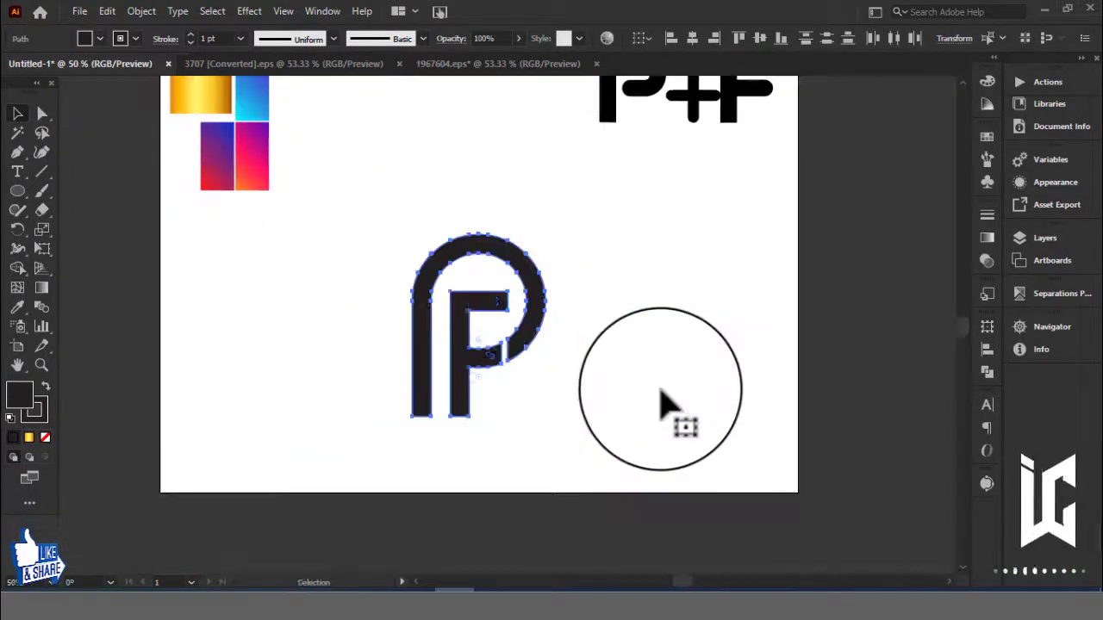
left_click_drag(631, 350, 695, 457)
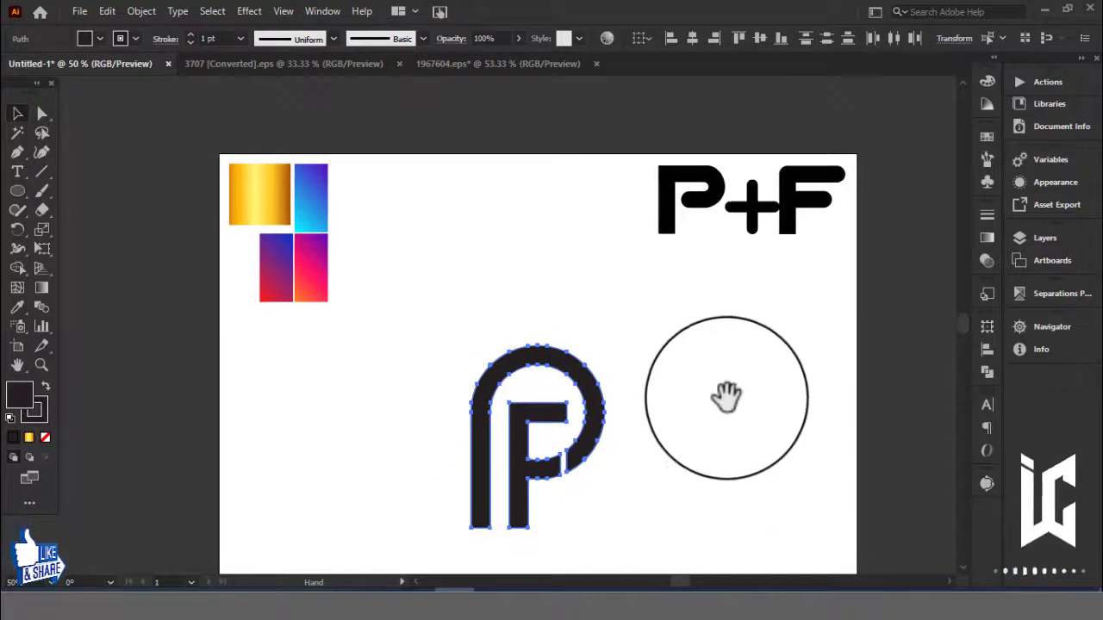
left_click_drag(727, 397, 682, 347)
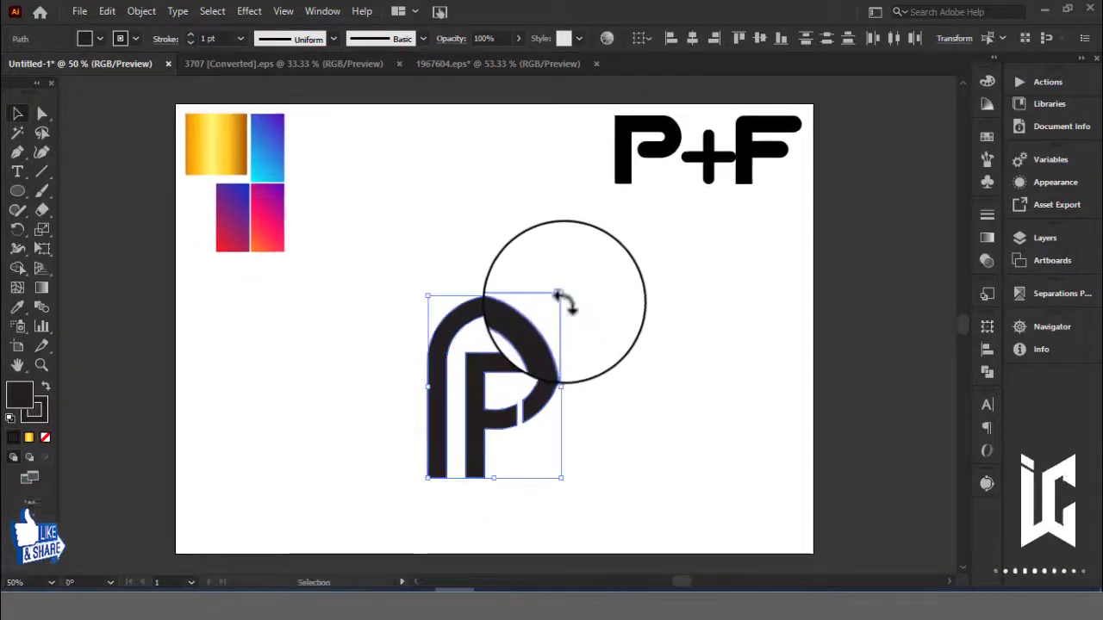
left_click_drag(596, 256, 688, 375)
left_click(693, 381)
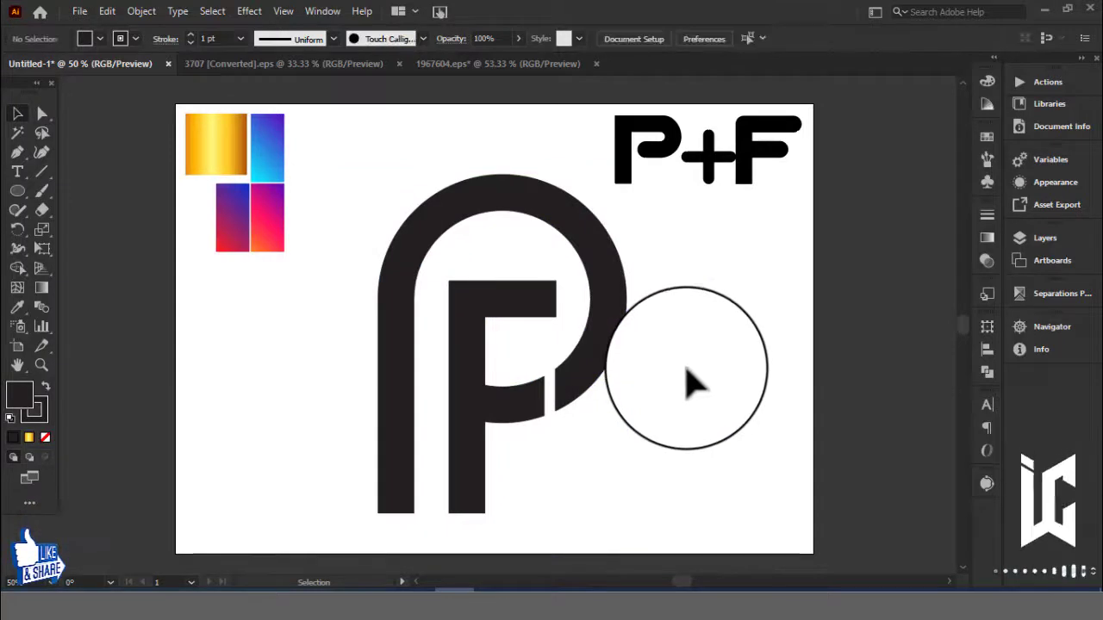
key("ctrl+plus")
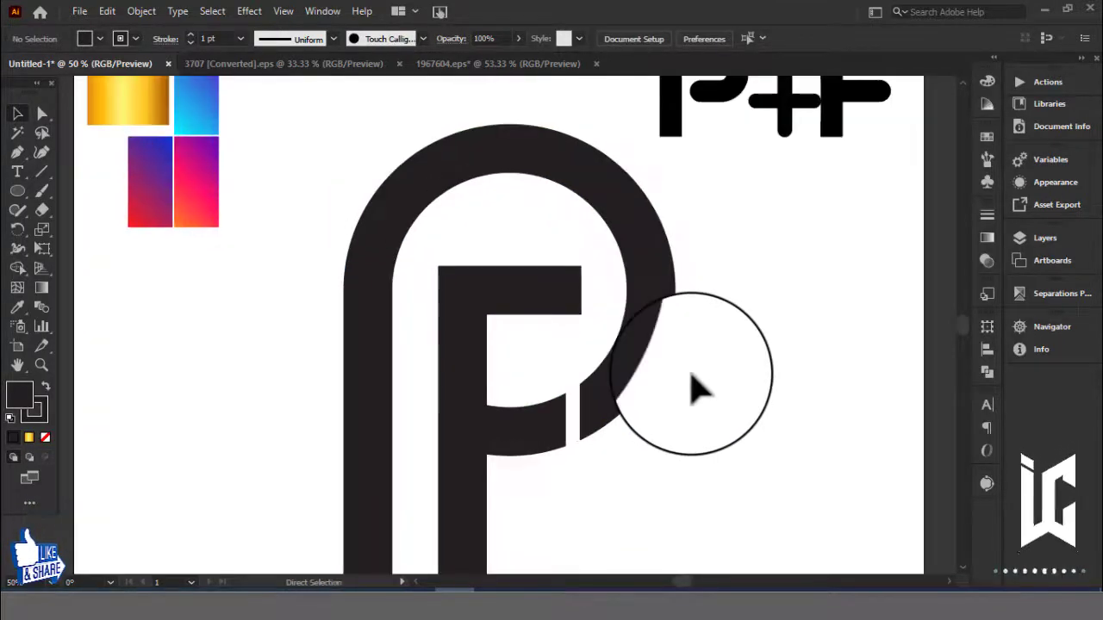
left_click_drag(681, 416, 644, 248)
left_click_drag(632, 424, 660, 501)
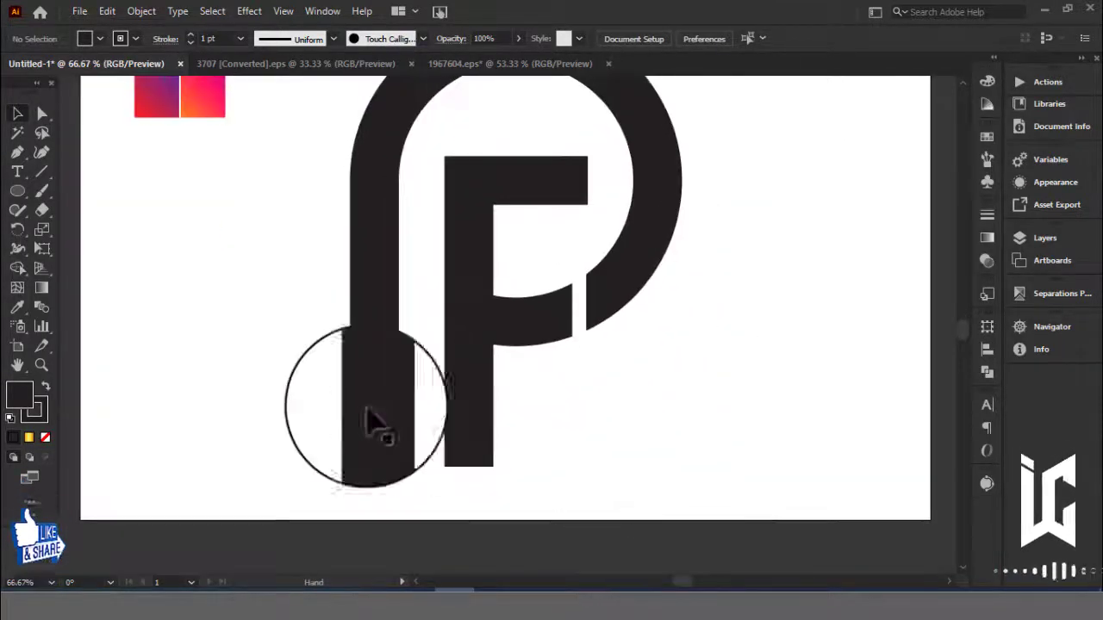
left_click_drag(290, 393, 604, 505)
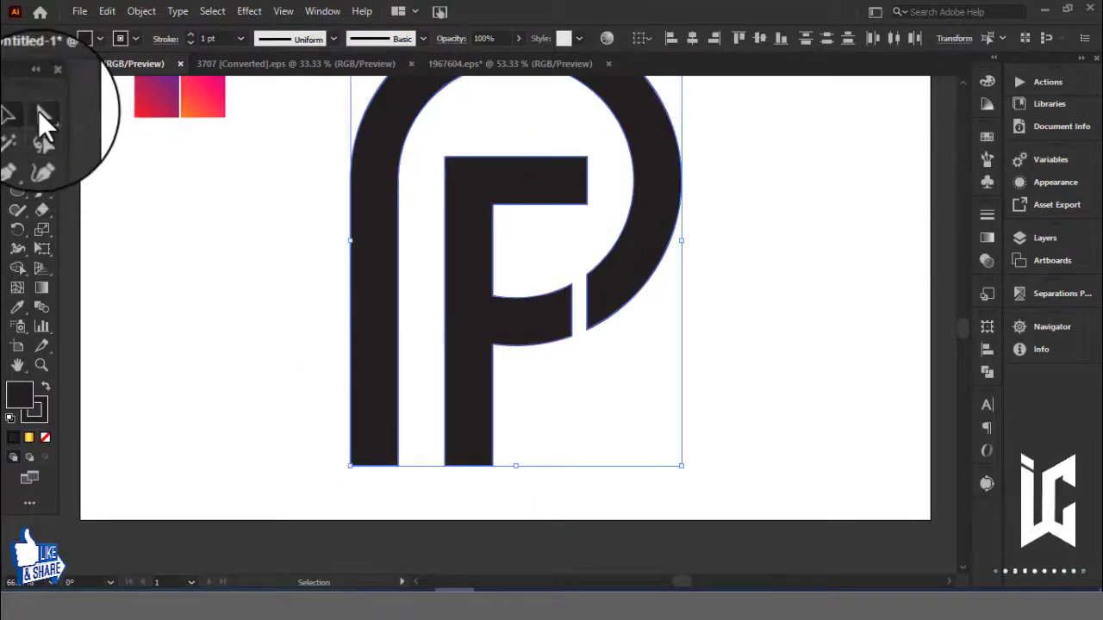
Round the bottom corners of the left stem and the F stem with live corner widgets.
left_click(41, 112)
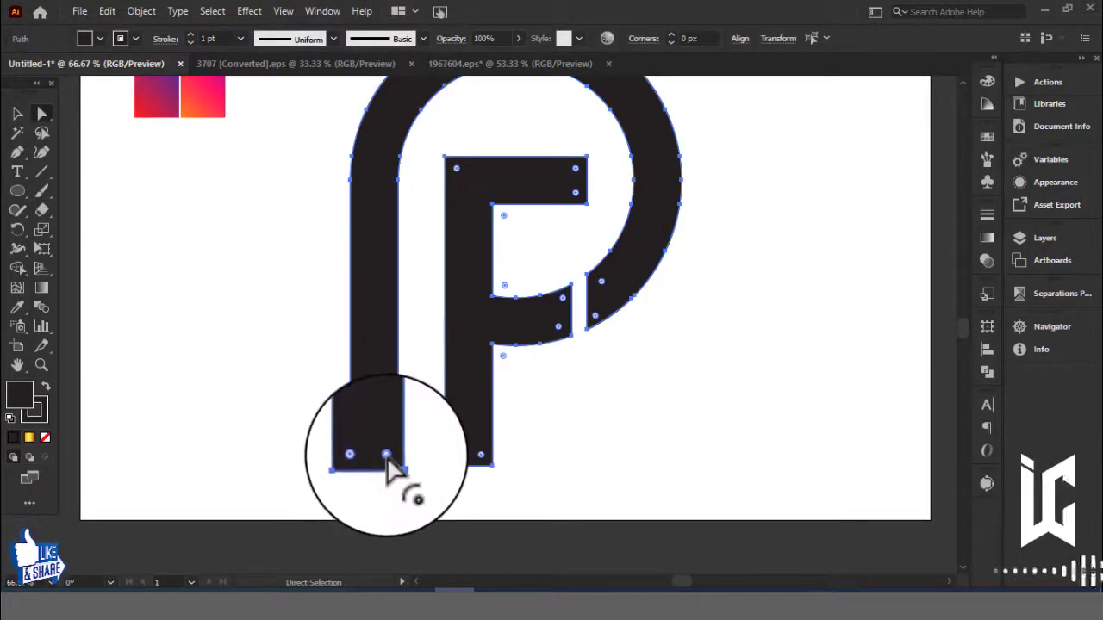
left_click_drag(386, 455, 405, 381)
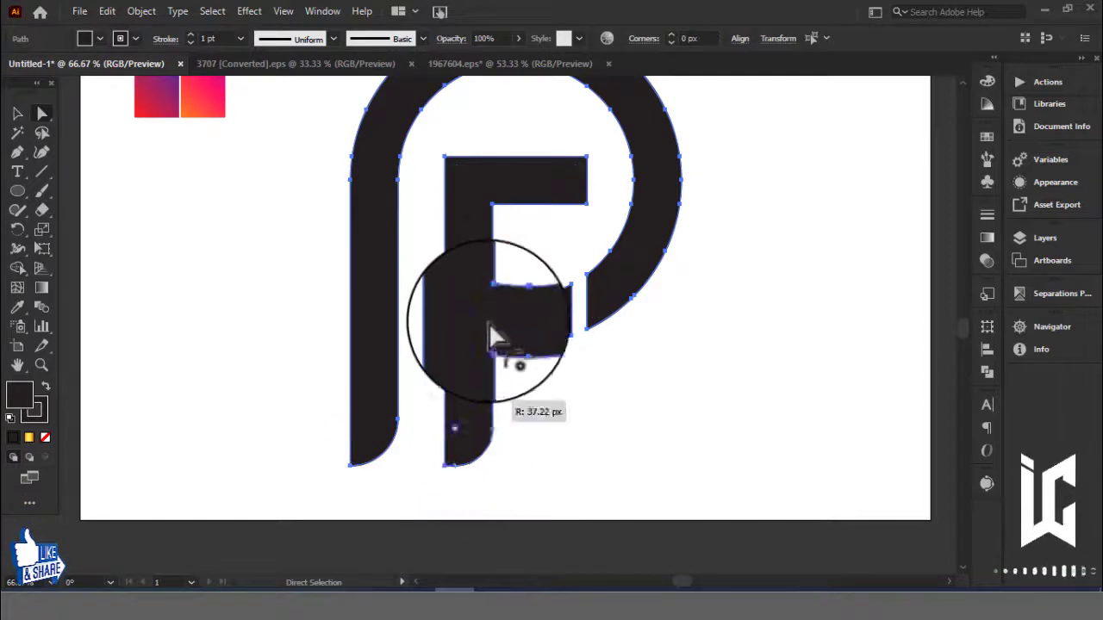
left_click_drag(483, 466, 500, 291)
left_click(18, 114)
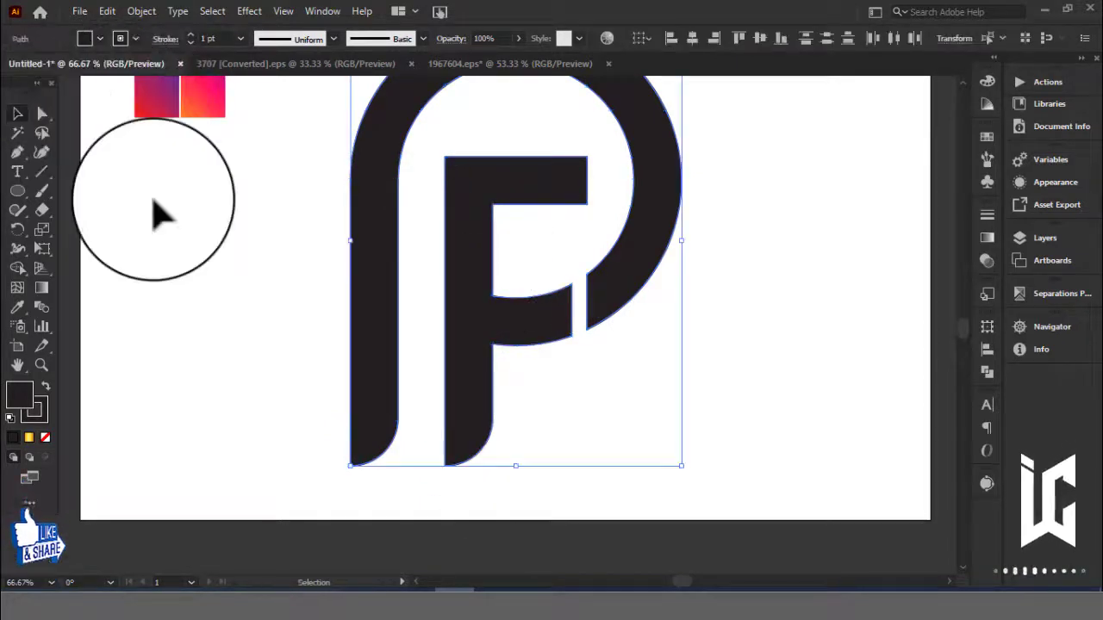
left_click(689, 350)
Zoom out to the whole artboard and reselect the P monogram.
mouse_move(743, 320)
left_mouse_down()
mouse_move(748, 388)
mouse_move(735, 386)
left_mouse_up()
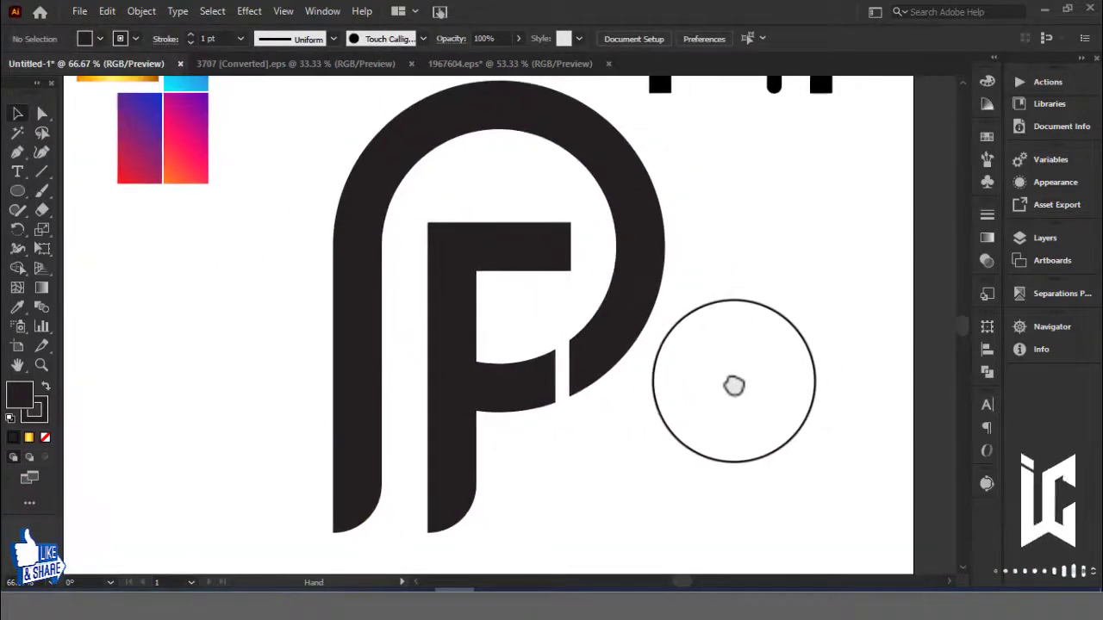
key("ctrl+minus")
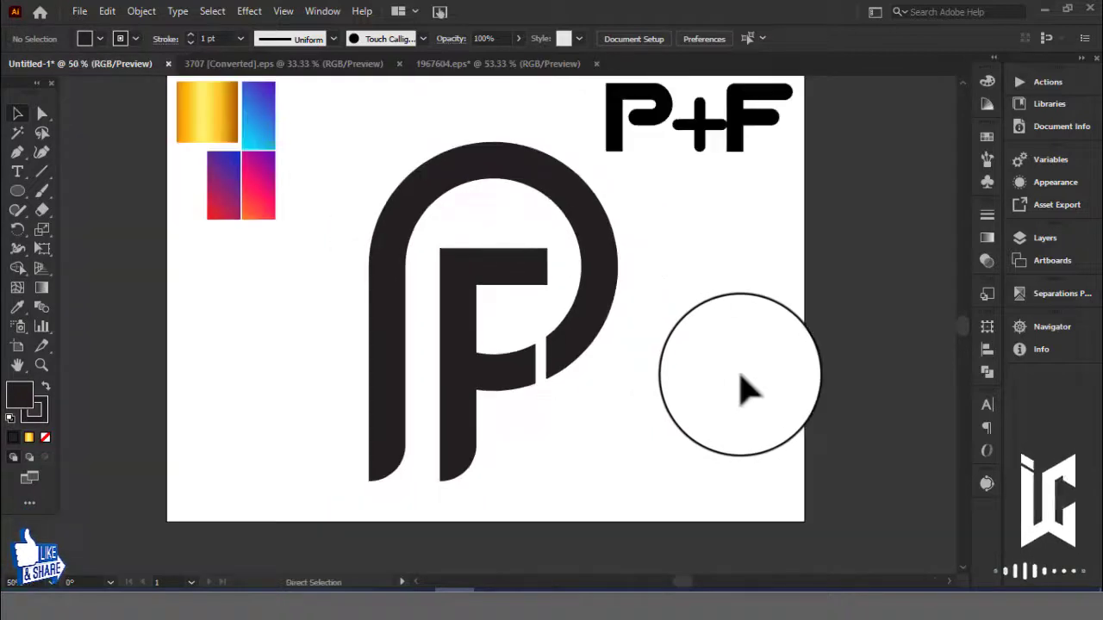
left_click_drag(732, 369, 751, 419)
left_click(406, 448)
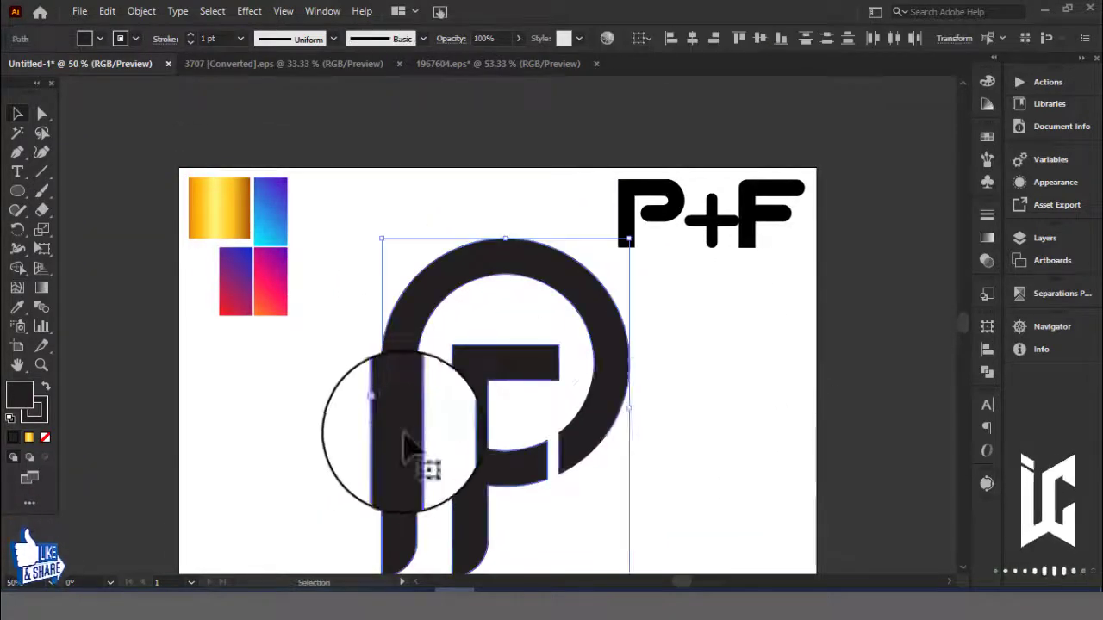
left_click(699, 333)
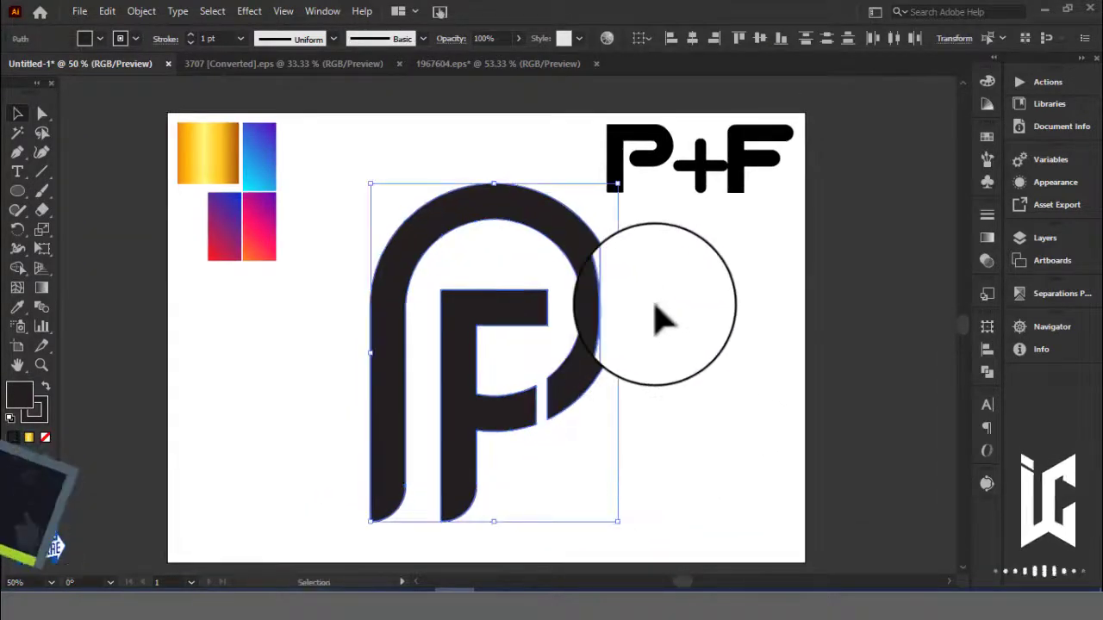
left_click(388, 392)
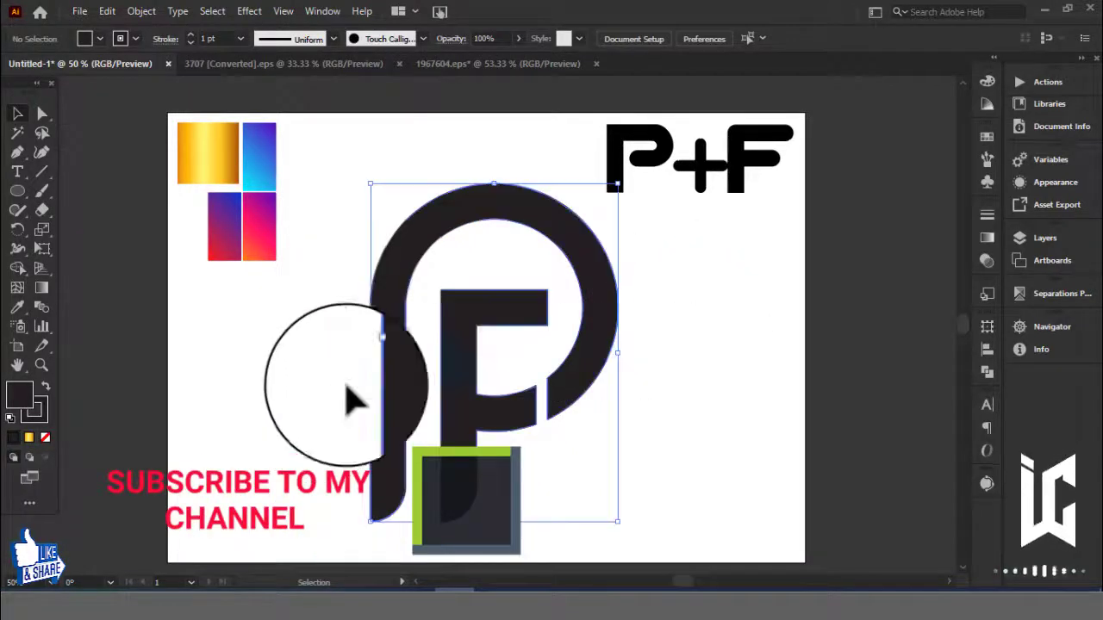
Sample the gold gradient onto the P monogram, after trying the blue, pink-orange and red-to-blue swatches.
left_click(18, 307)
left_click(207, 159)
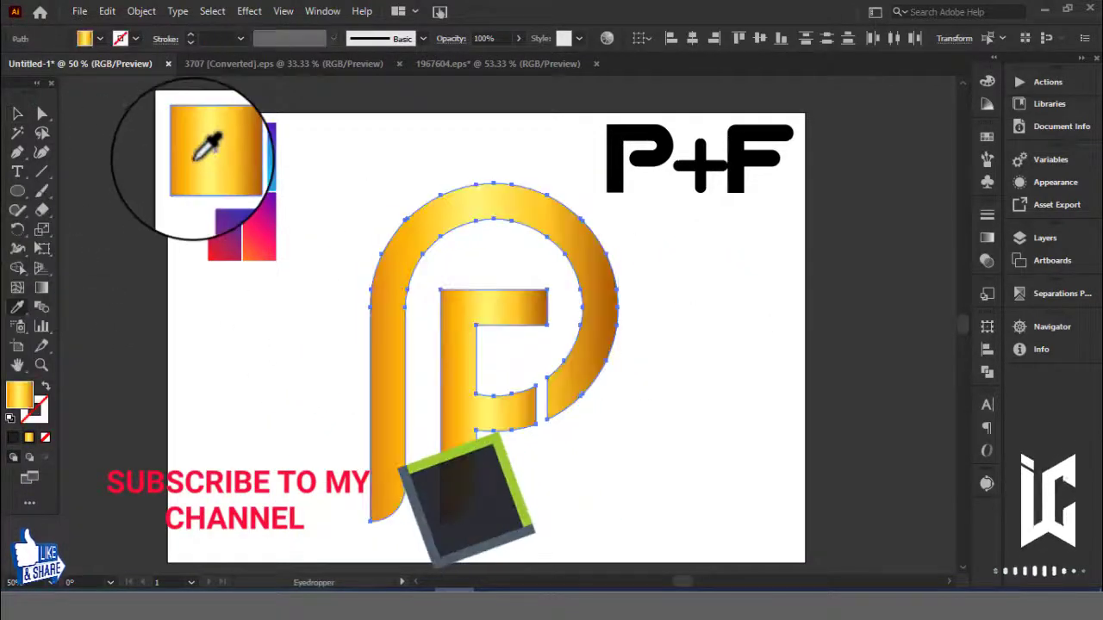
left_click(263, 151)
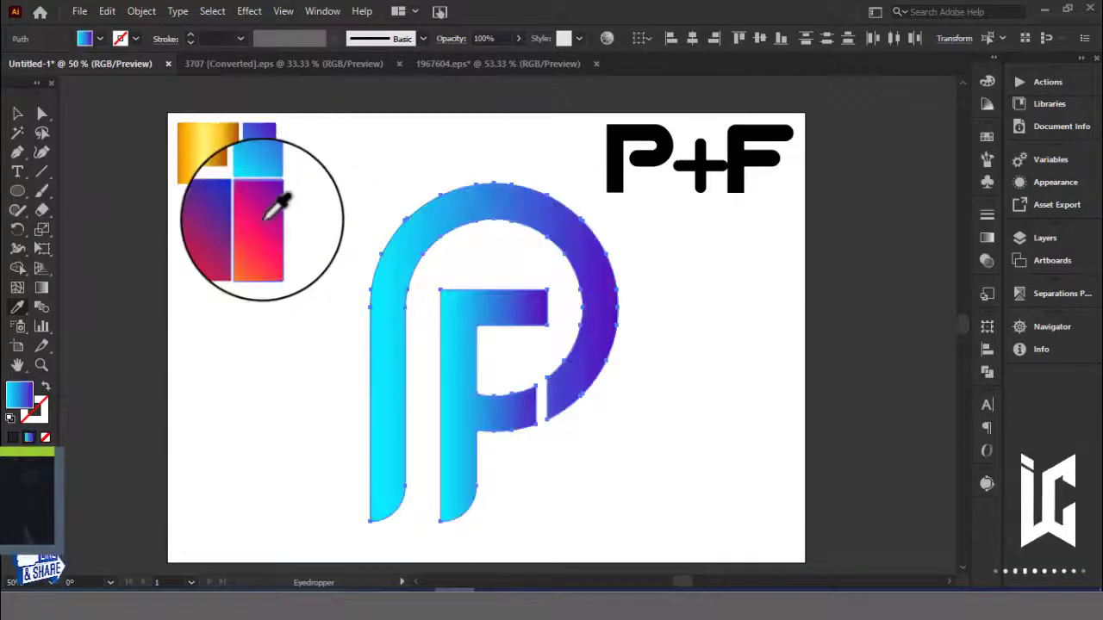
left_click(226, 226)
left_click(269, 226)
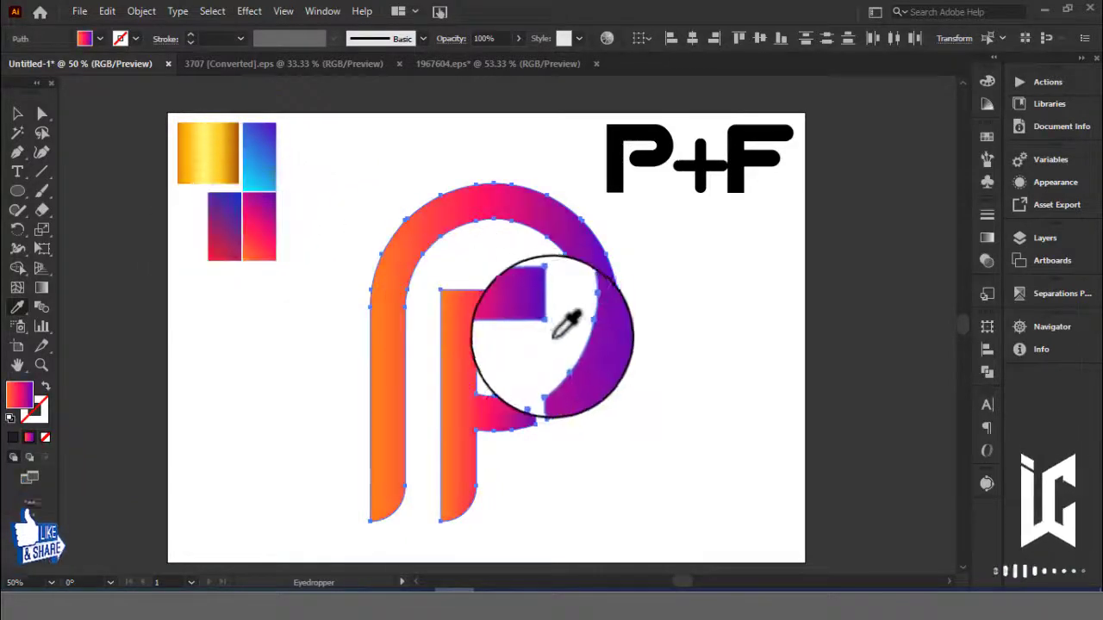
left_click(211, 162)
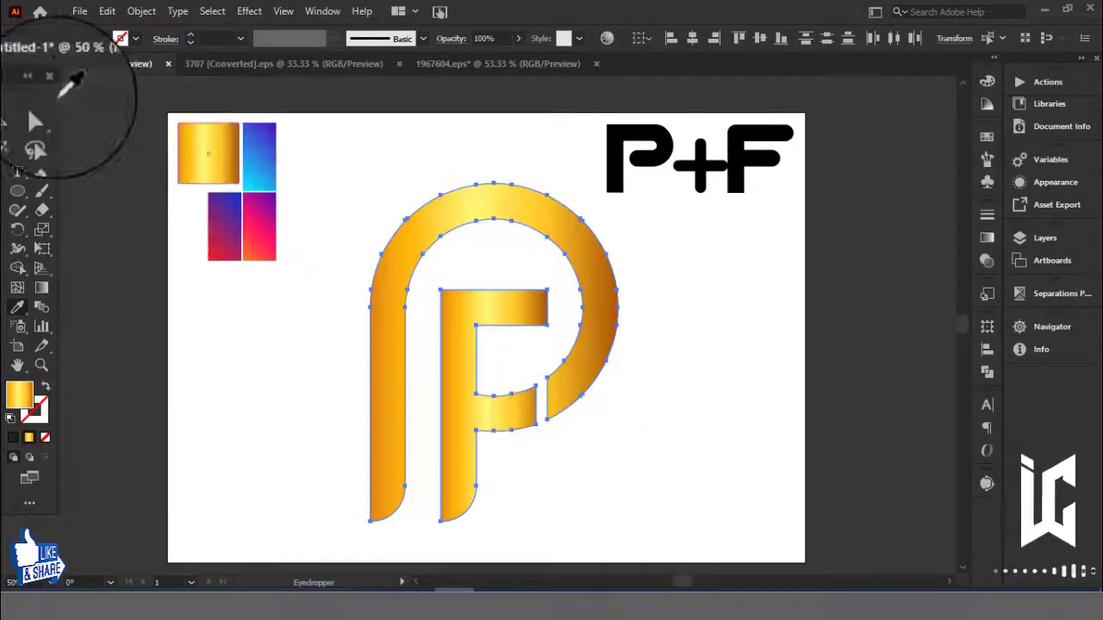
left_click(19, 120)
left_click(302, 259)
mouse_move(302, 259)
left_mouse_down()
mouse_move(278, 270)
mouse_move(295, 335)
mouse_move(295, 315)
left_mouse_up()
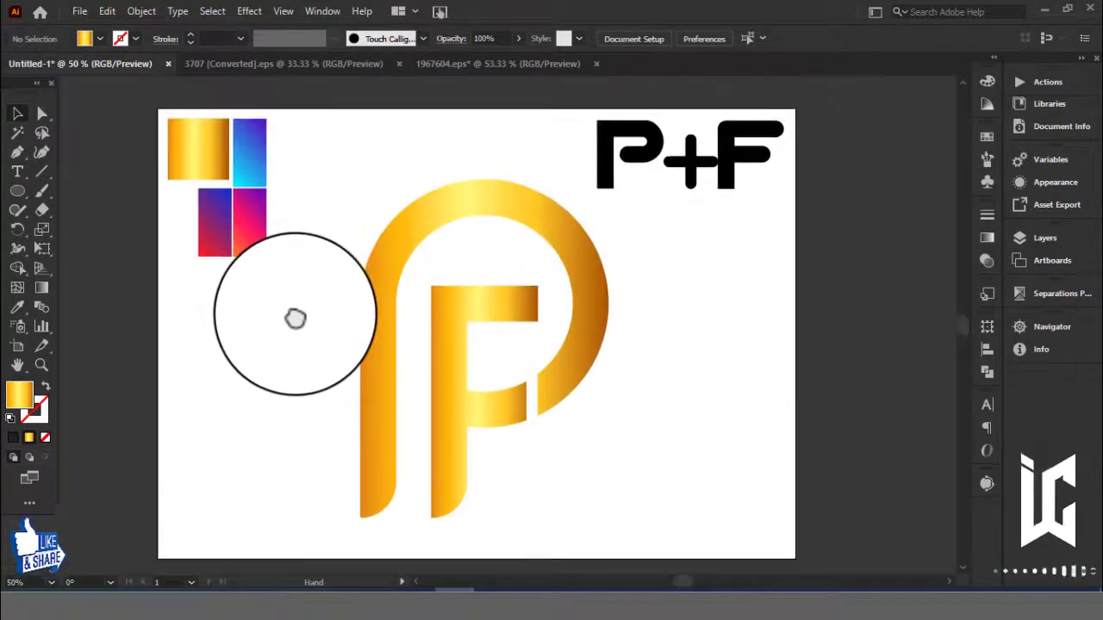
Replace the P+F text with the word BRAND.
left_click(422, 398)
left_click(664, 176)
double_click(776, 168)
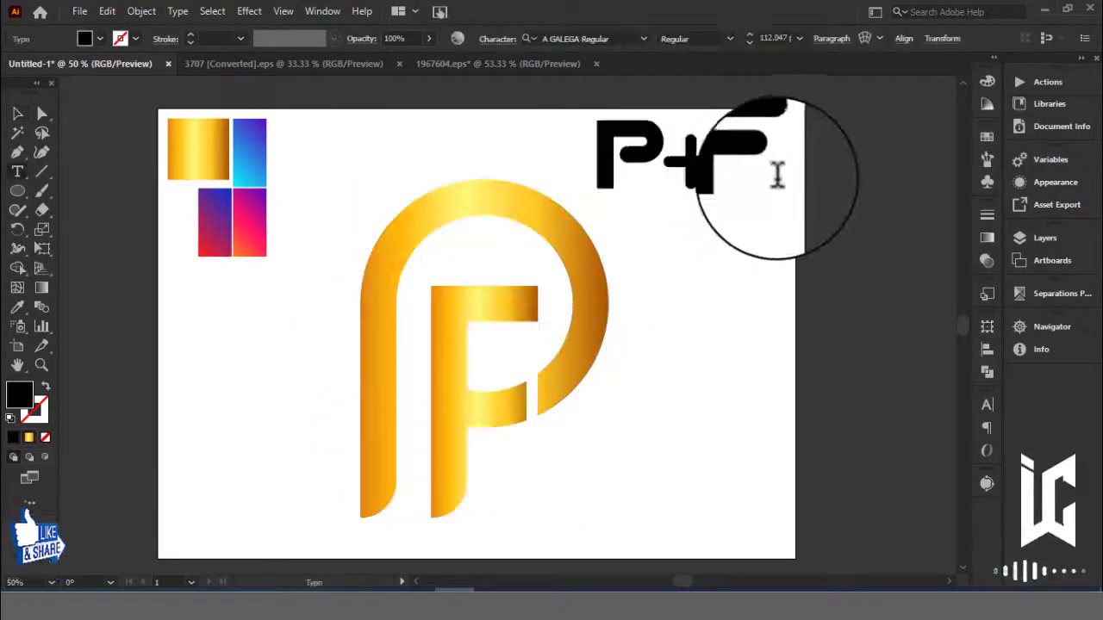
left_click_drag(776, 169, 545, 173)
type("BR")
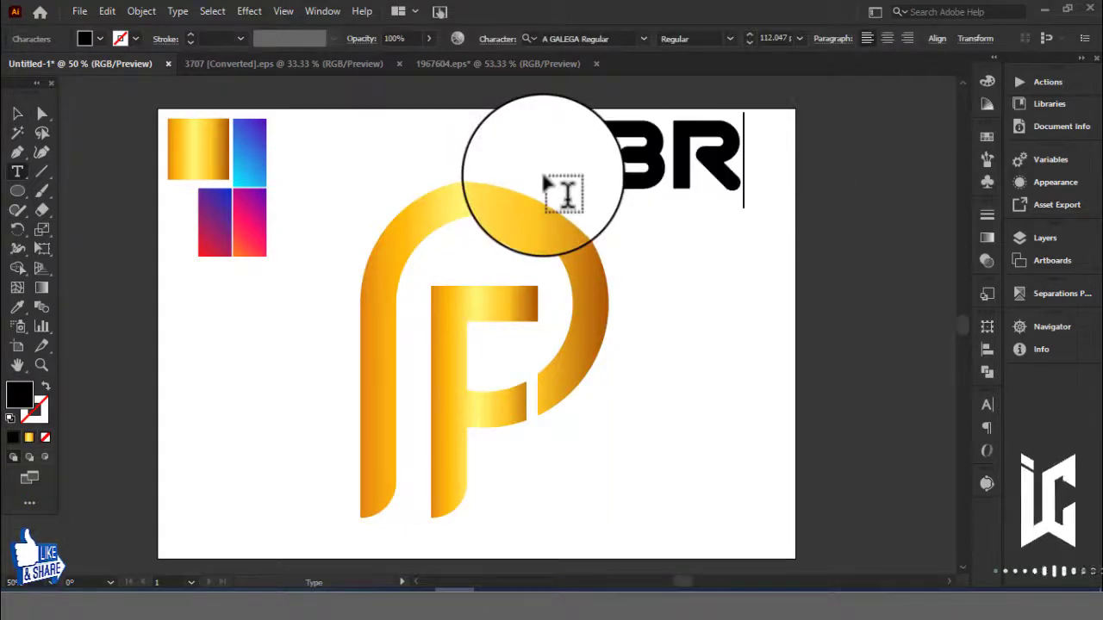
type("AND")
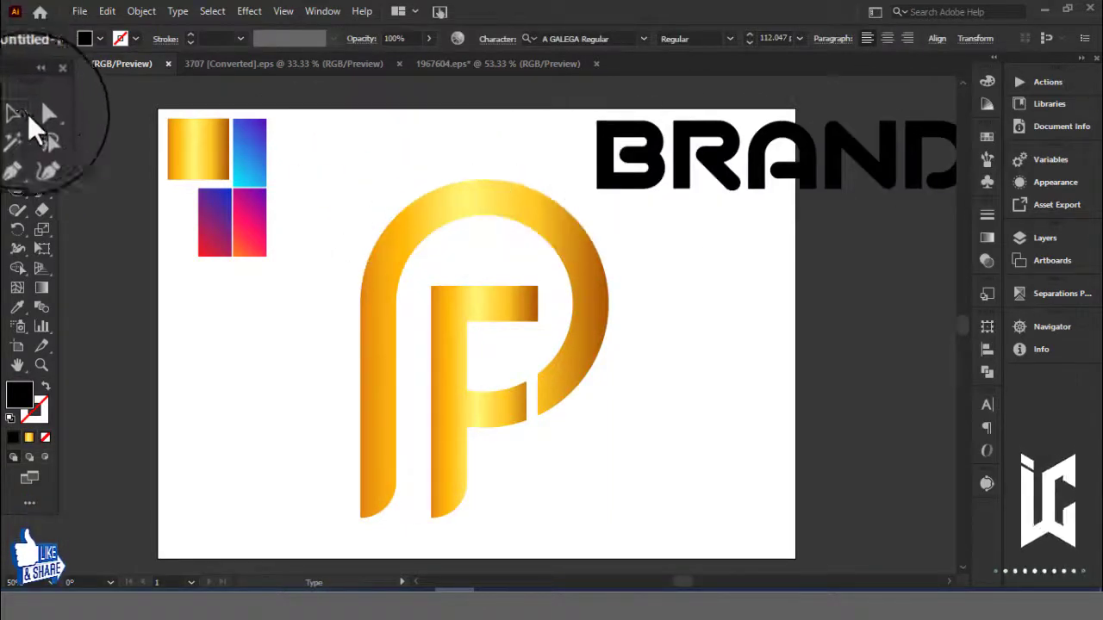
Shrink the BRAND text to about 36 pt and move the P logo up slightly.
left_click(18, 114)
left_click_drag(655, 164, 490, 275)
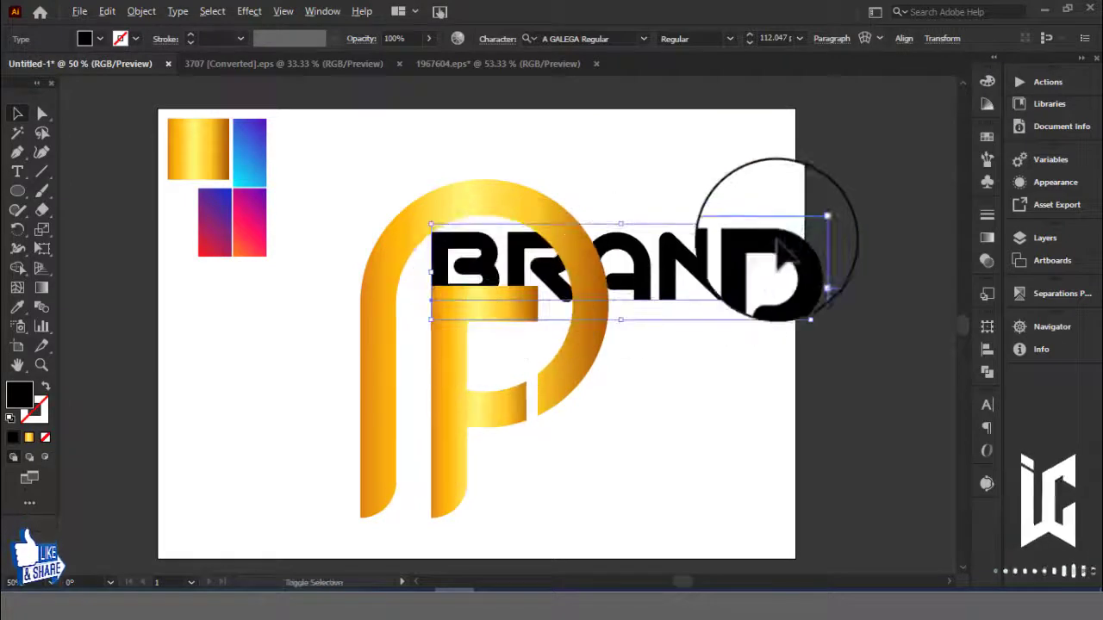
left_click_drag(819, 224, 677, 254)
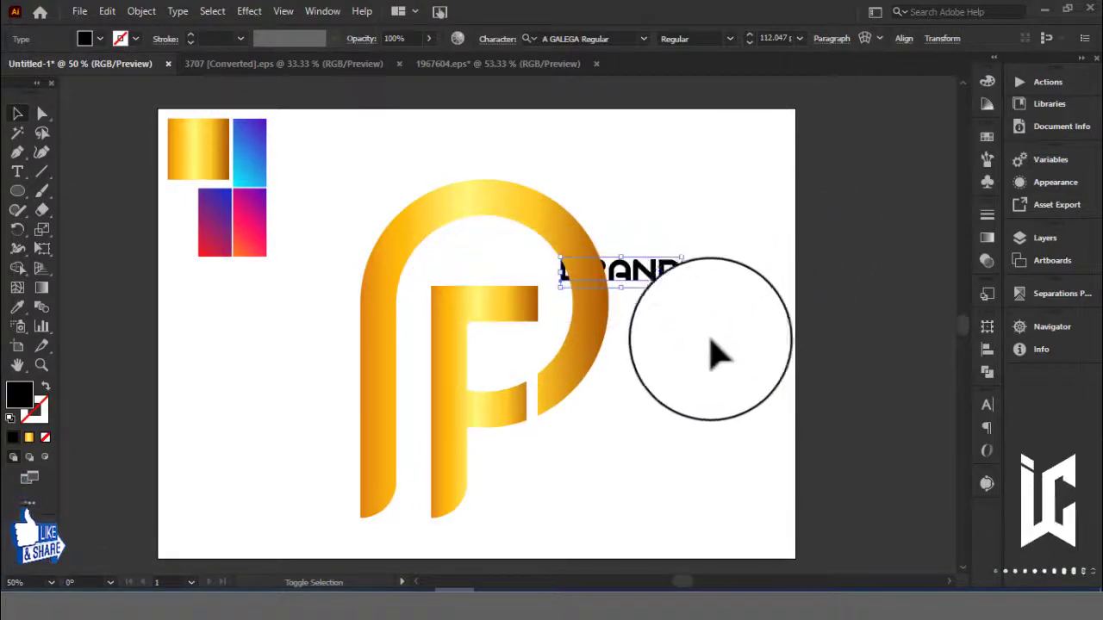
mouse_move(715, 352)
left_mouse_down()
mouse_move(715, 306)
mouse_move(738, 399)
left_mouse_up()
left_click(554, 290)
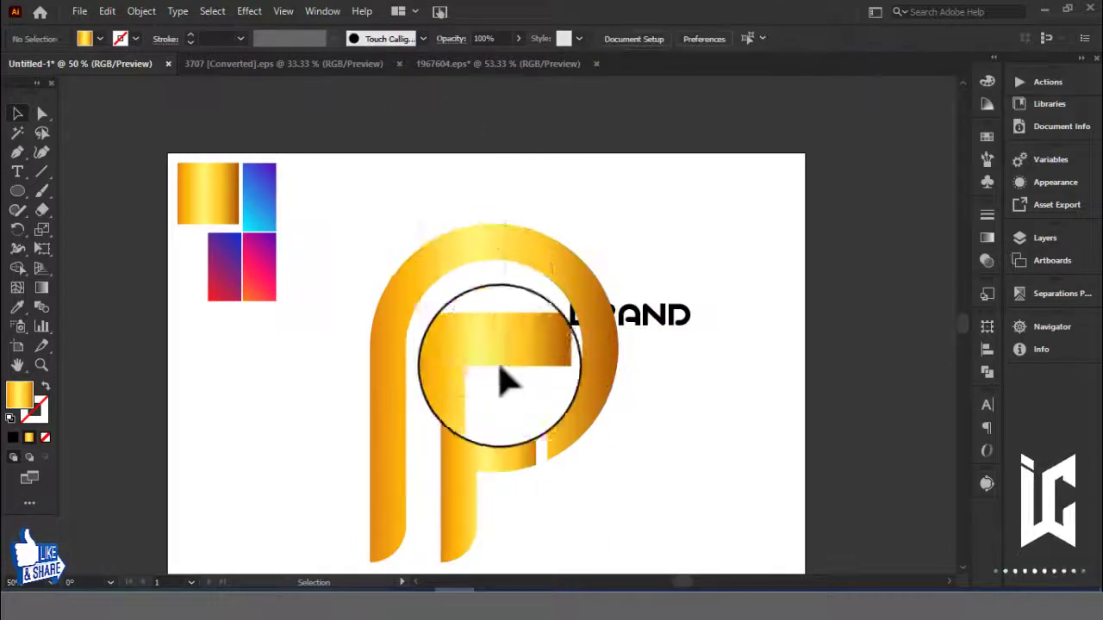
left_click_drag(505, 370, 509, 324)
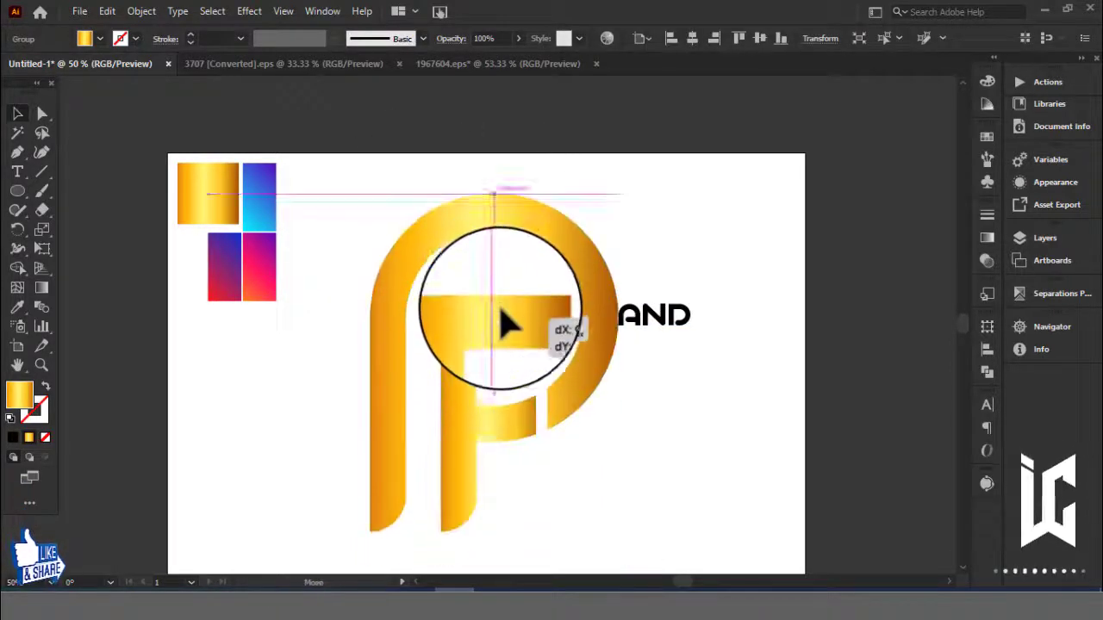
Position the BRAND text beside the P's stem.
scroll(610, 374, "down", 2)
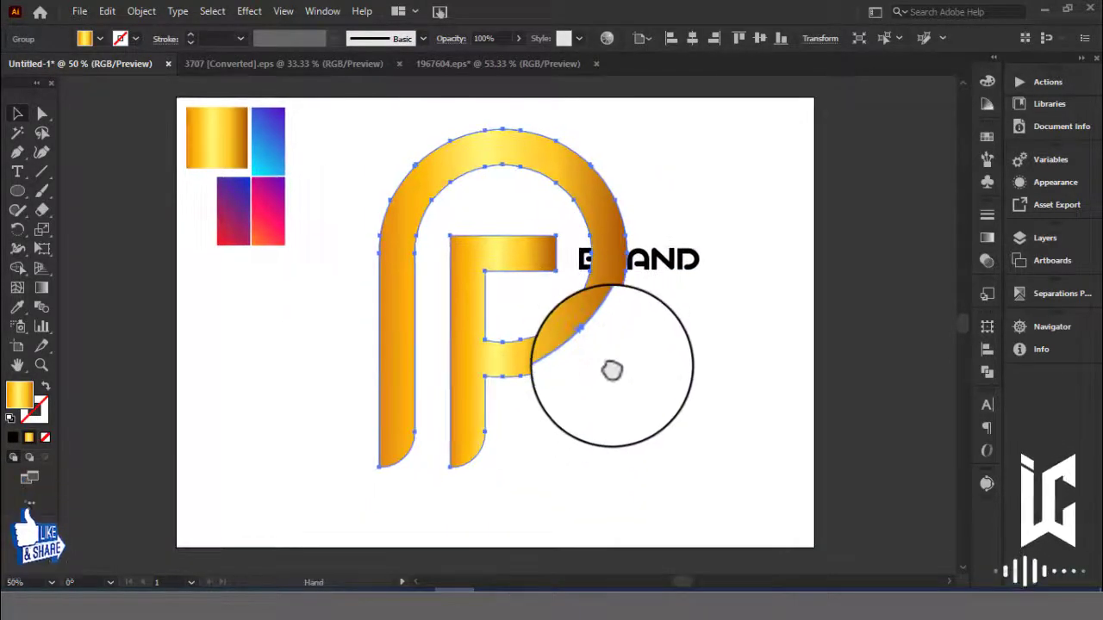
left_click(707, 383)
mouse_move(681, 280)
left_mouse_down()
mouse_move(486, 527)
mouse_move(500, 536)
mouse_move(470, 483)
left_mouse_up()
left_click(671, 466)
mouse_move(505, 517)
left_mouse_down()
mouse_move(479, 508)
mouse_move(608, 443)
mouse_move(646, 438)
mouse_move(600, 413)
left_mouse_up()
left_click(337, 370)
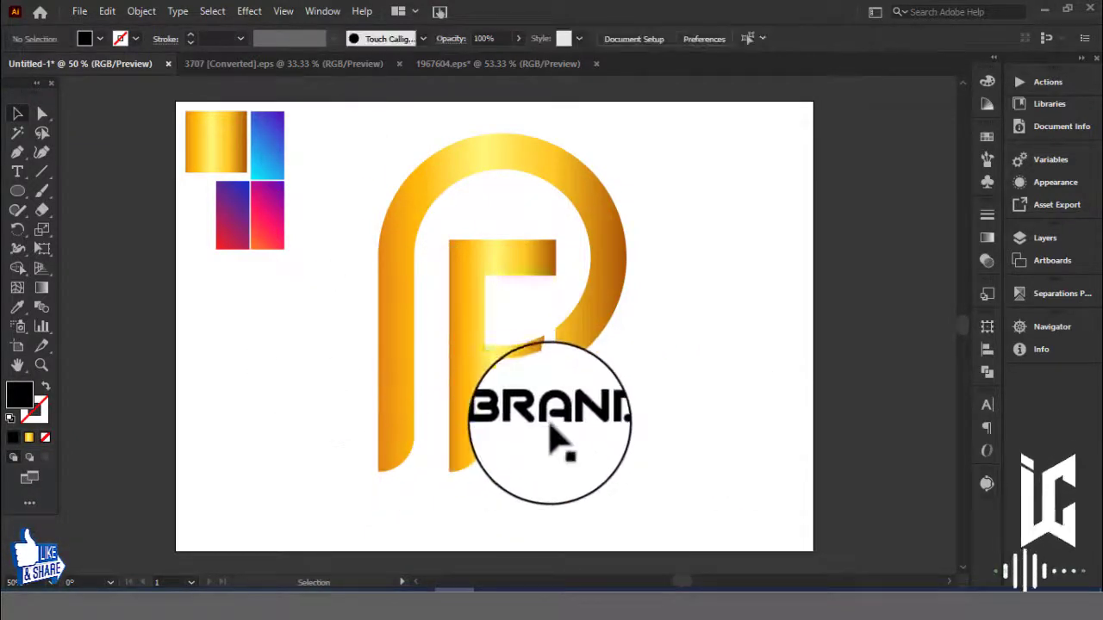
left_click_drag(472, 385, 464, 370)
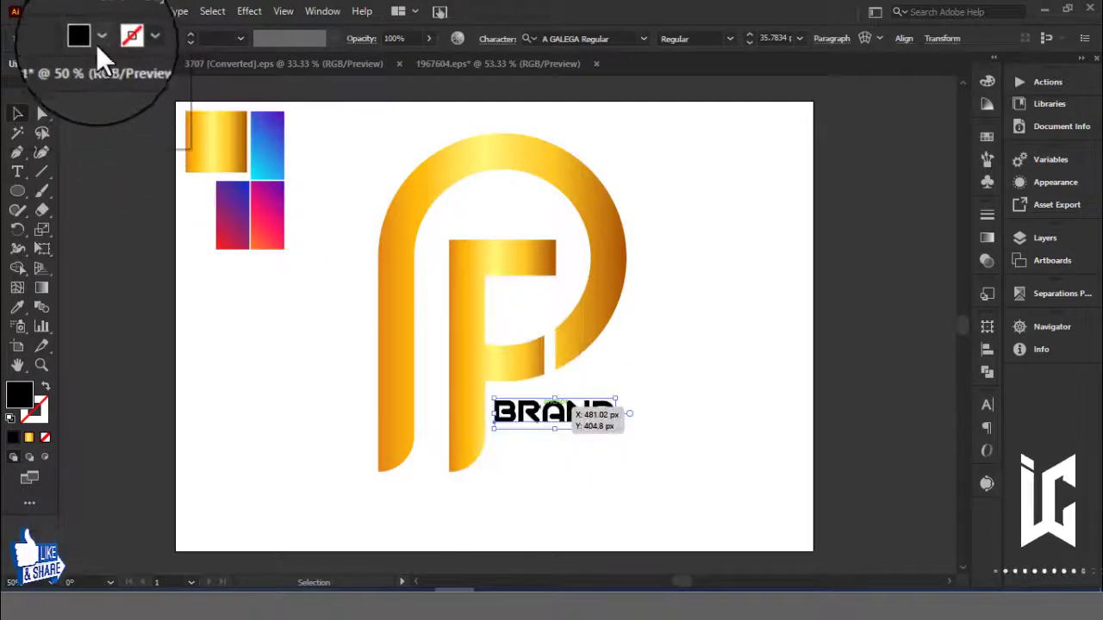
Make the BRAND text white and draw a square at the artboard's left side.
left_click(98, 39)
left_click(35, 62)
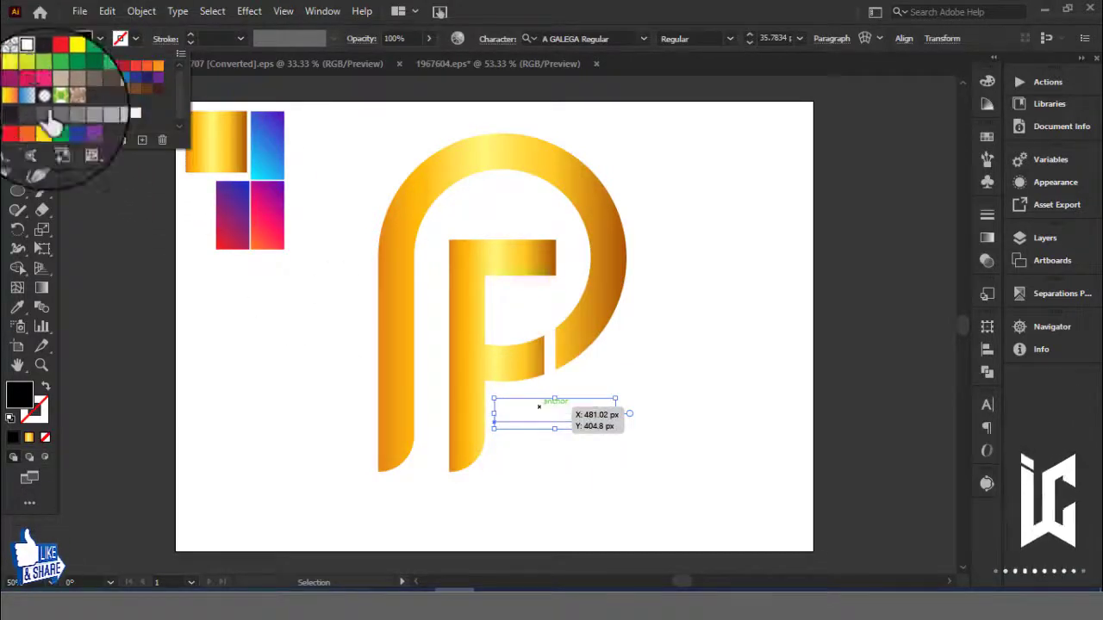
left_click(285, 336)
left_click(18, 190)
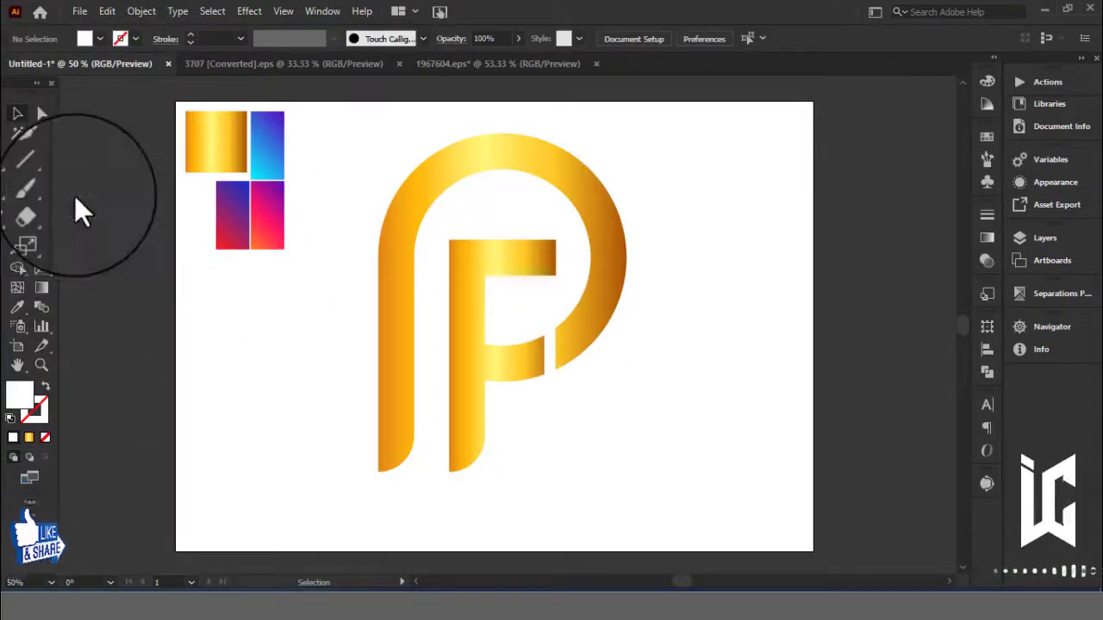
left_click_drag(186, 312, 318, 445)
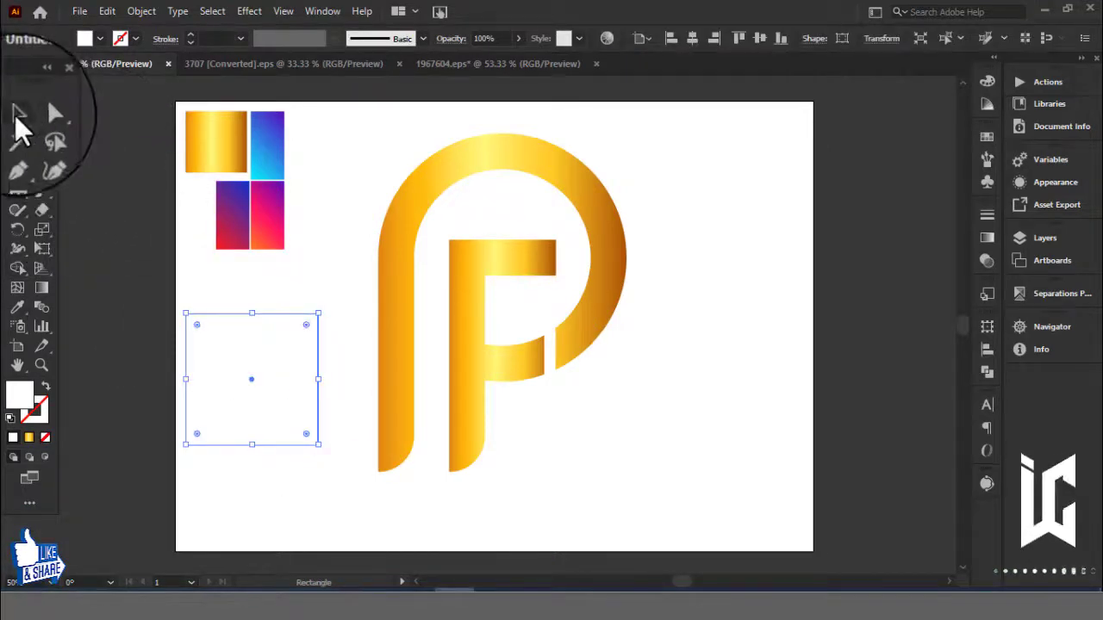
Fill the rectangle black, align it left and top, and stretch it over the whole artboard.
left_click(16, 114)
left_click(100, 41)
left_click(44, 62)
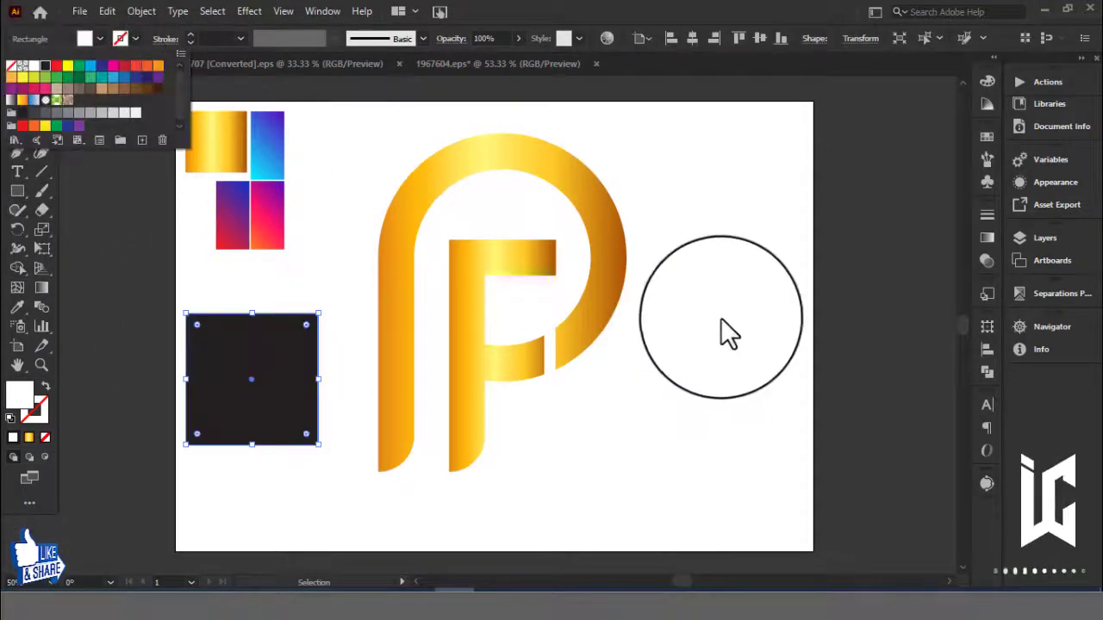
left_click(729, 332)
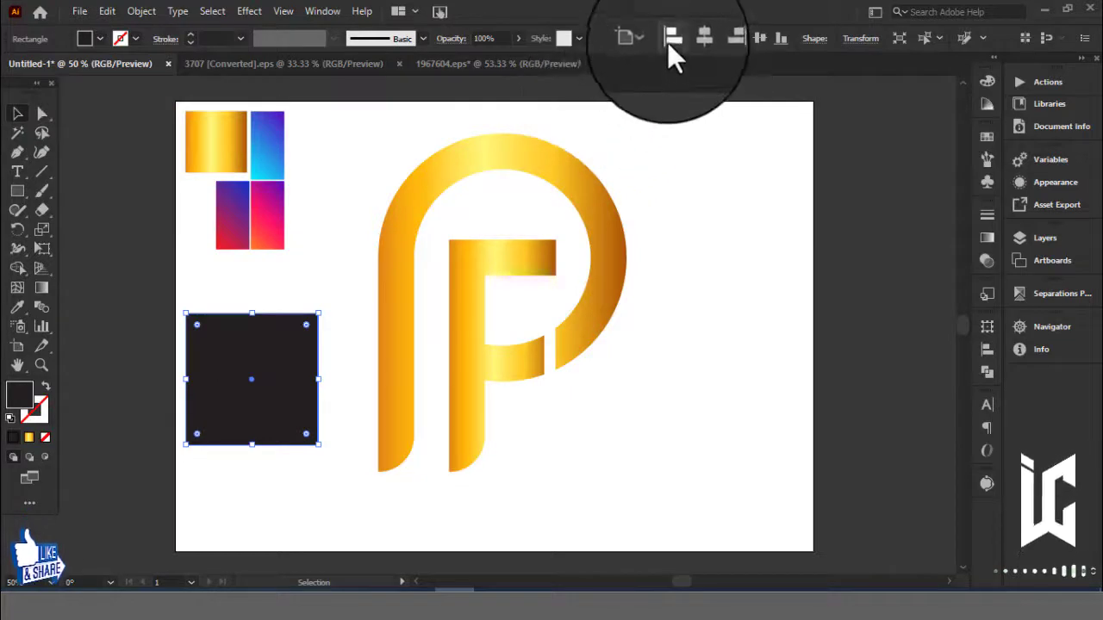
left_click(670, 38)
left_click(739, 38)
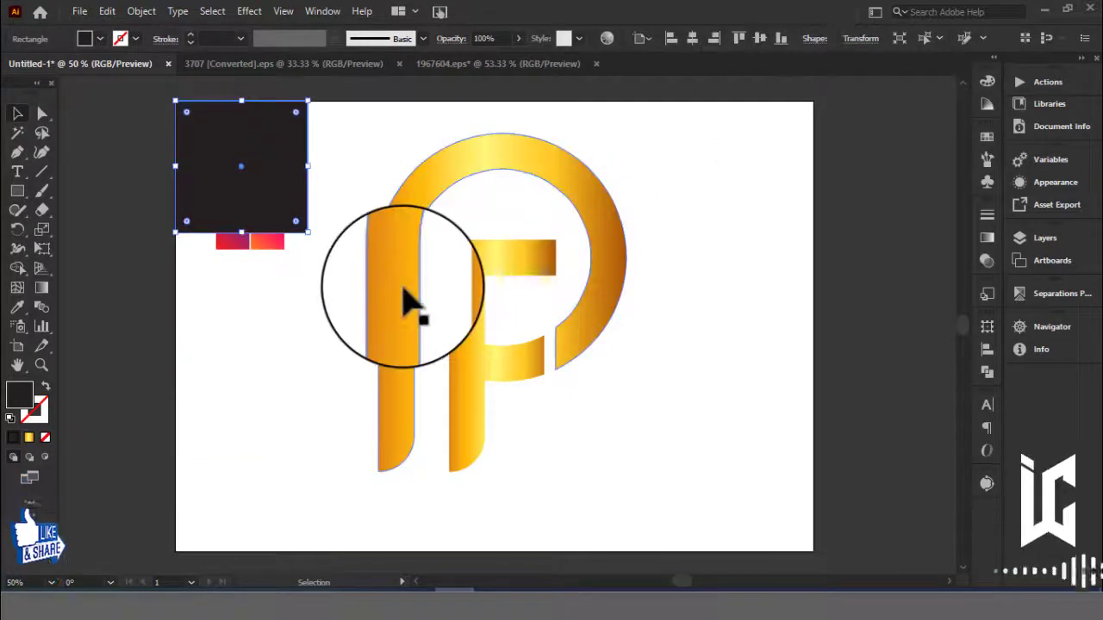
left_click_drag(303, 228, 810, 549)
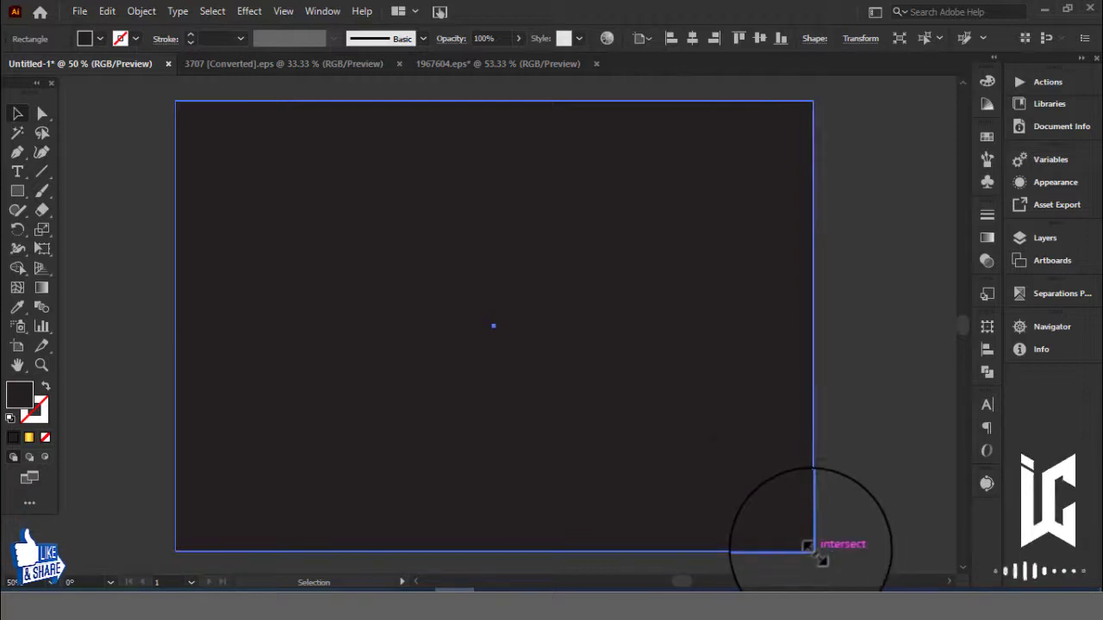
Send the rectangle behind the logo and set its fill to hex 000000.
right_click(761, 483)
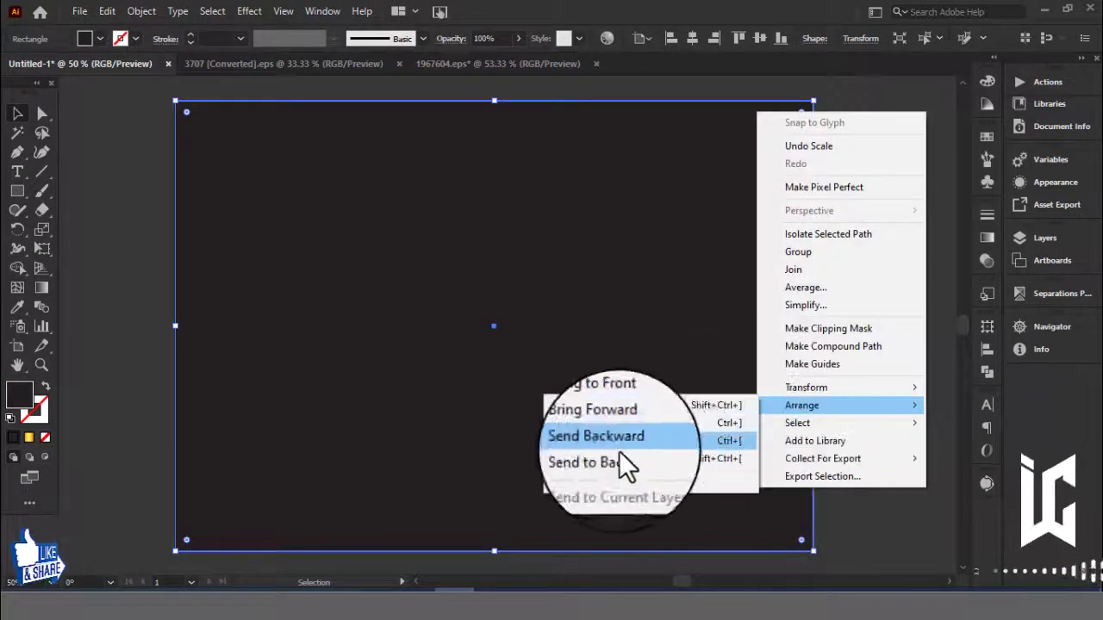
left_click(617, 457)
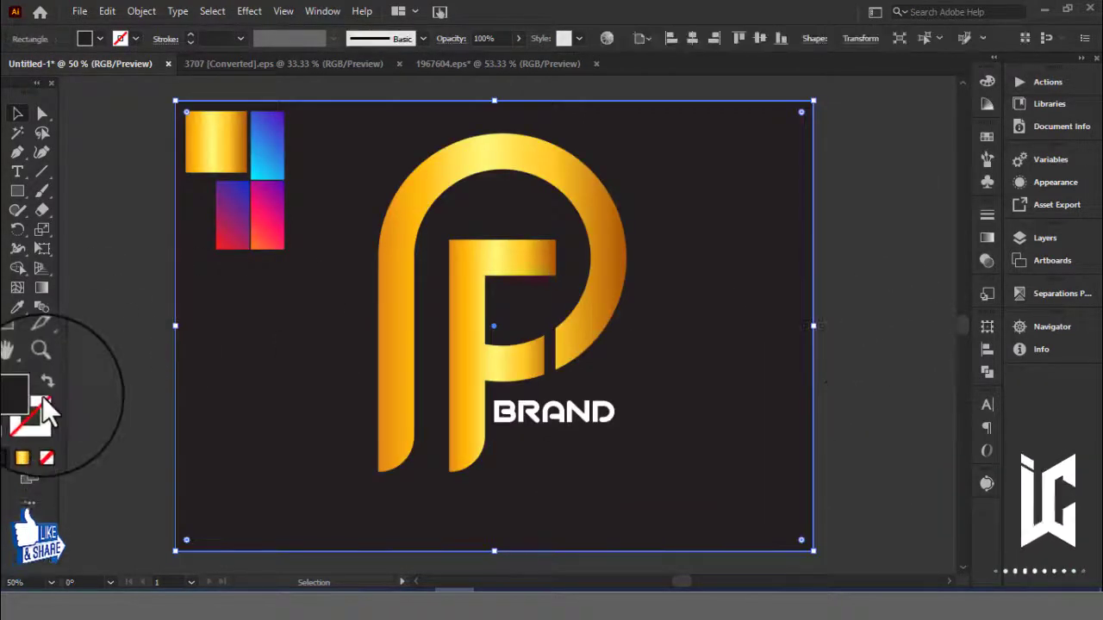
double_click(21, 398)
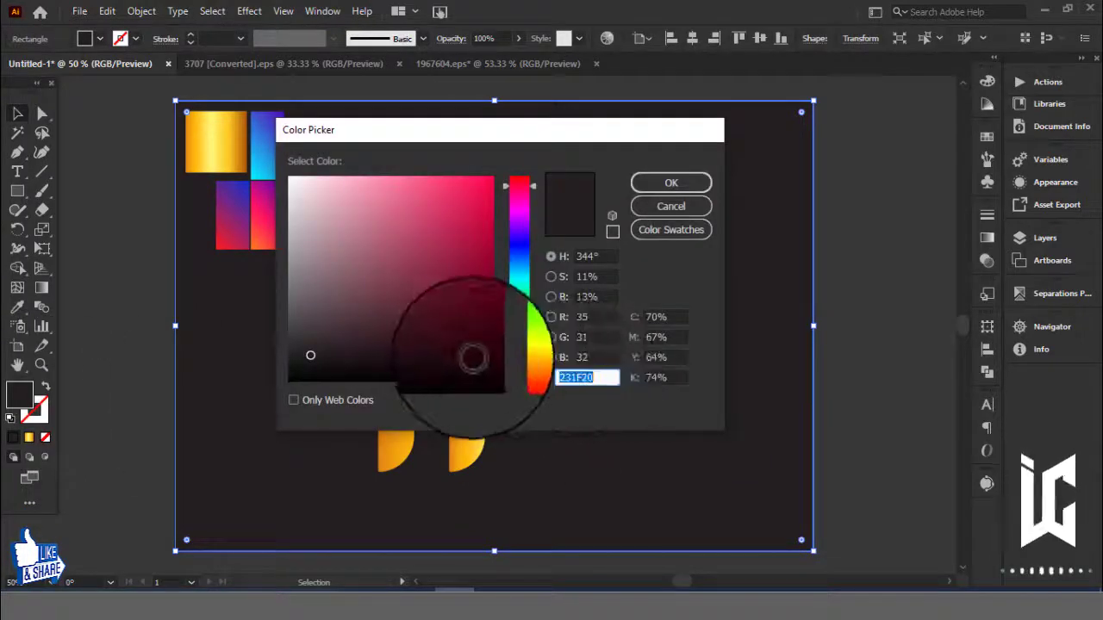
type("000000")
left_click(667, 183)
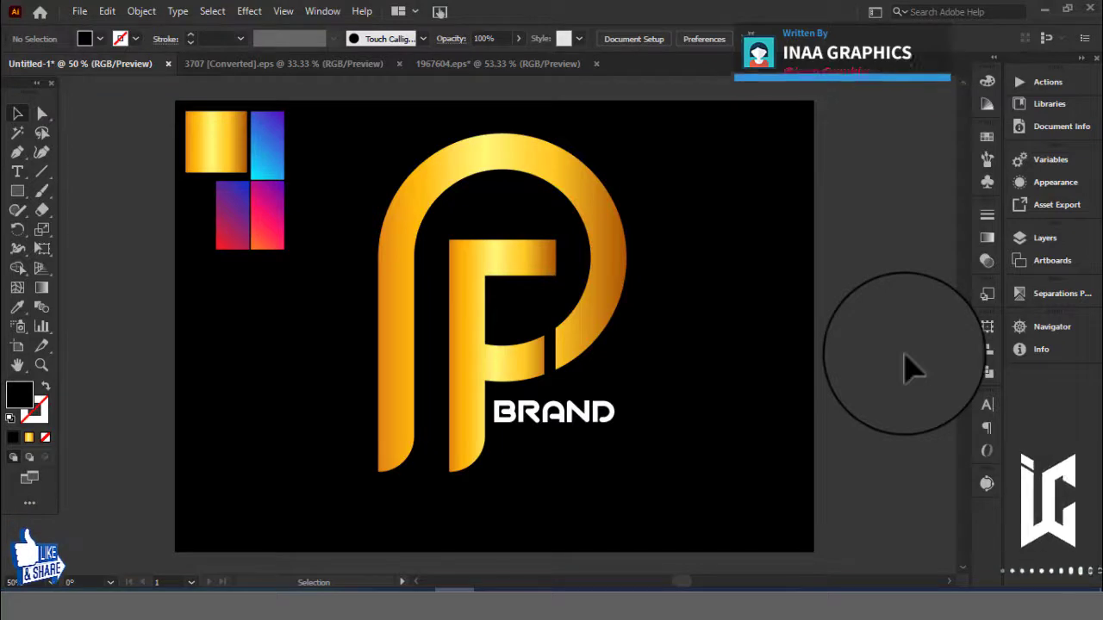
left_click(686, 297)
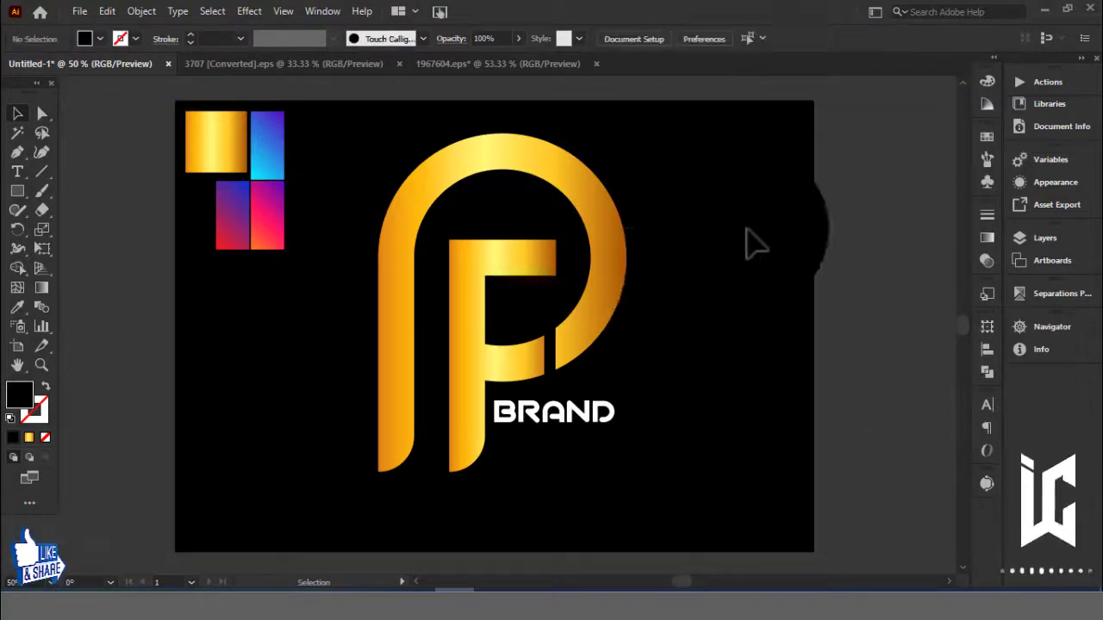
left_click(552, 296)
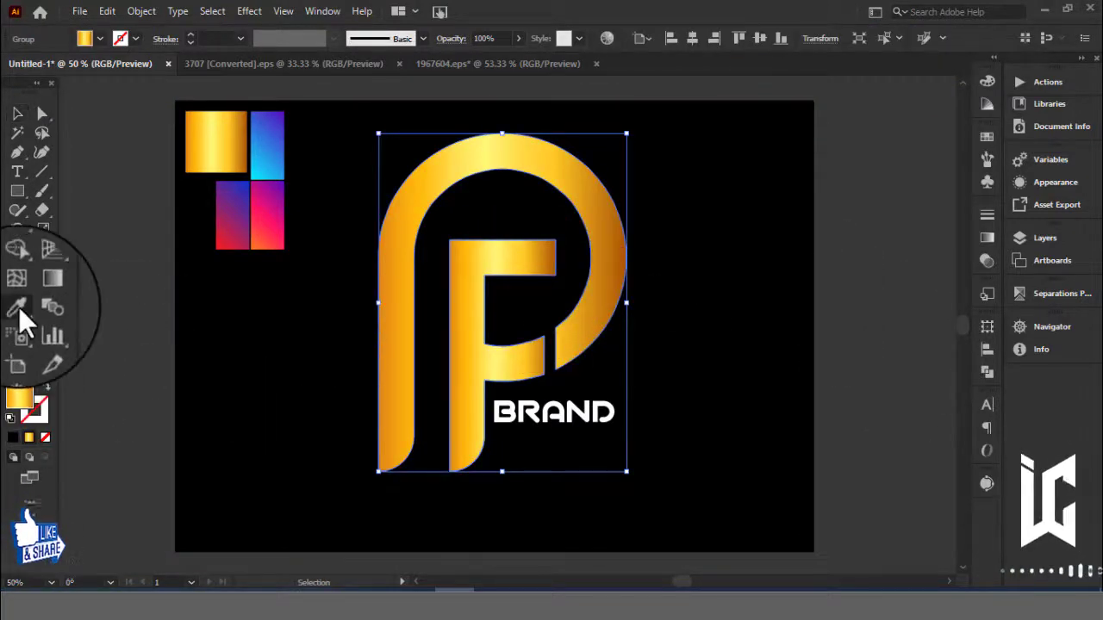
left_click(19, 307)
left_click(231, 216)
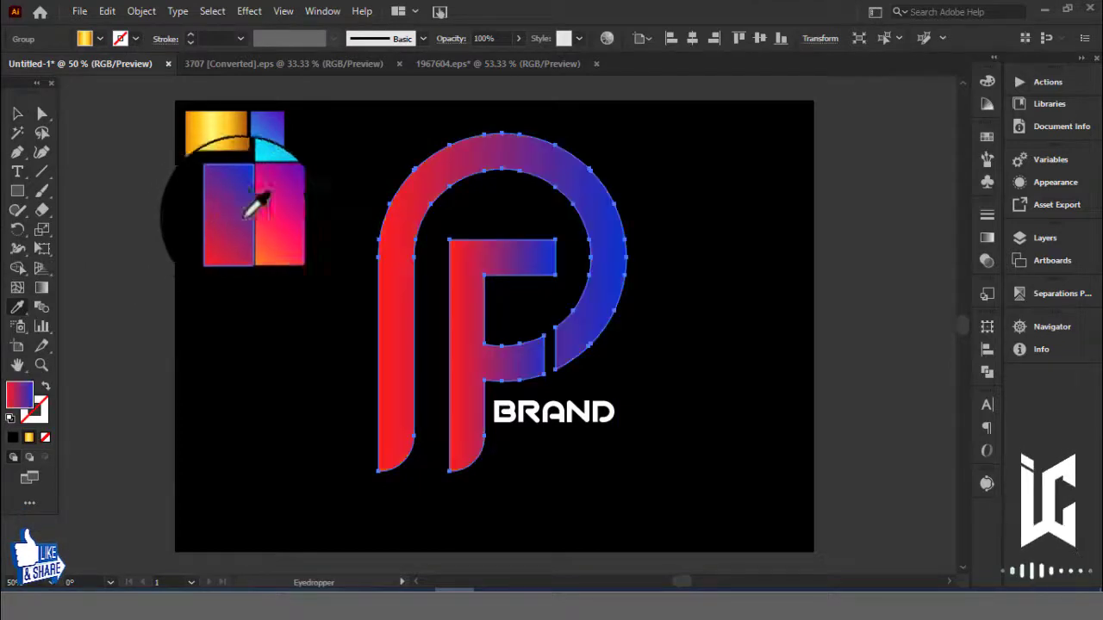
left_click(271, 157)
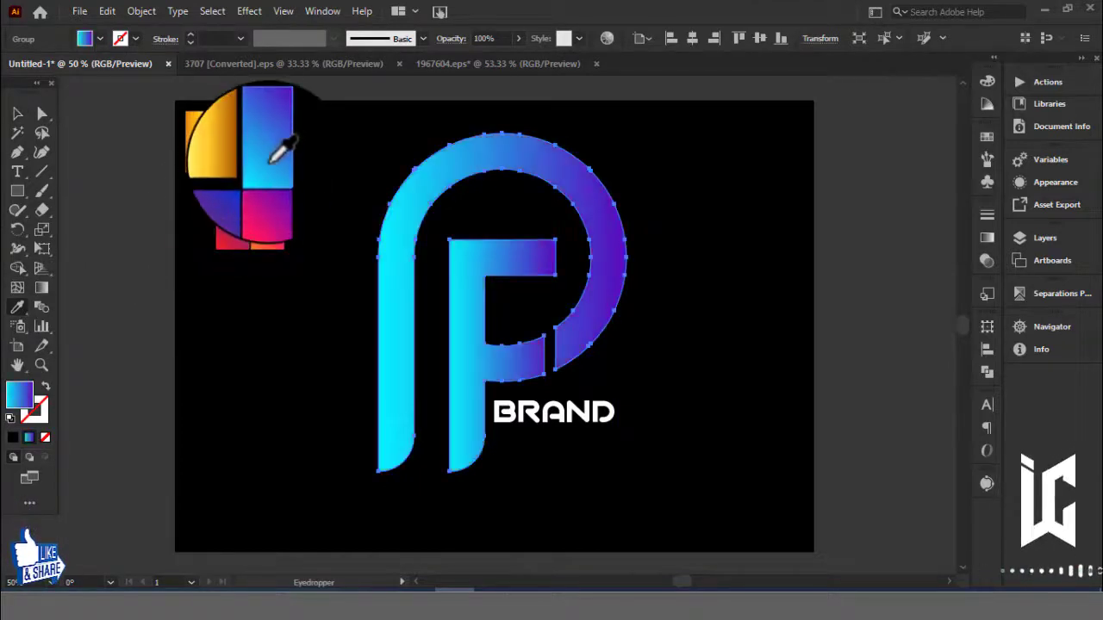
key("ctrl+z")
left_click(17, 112)
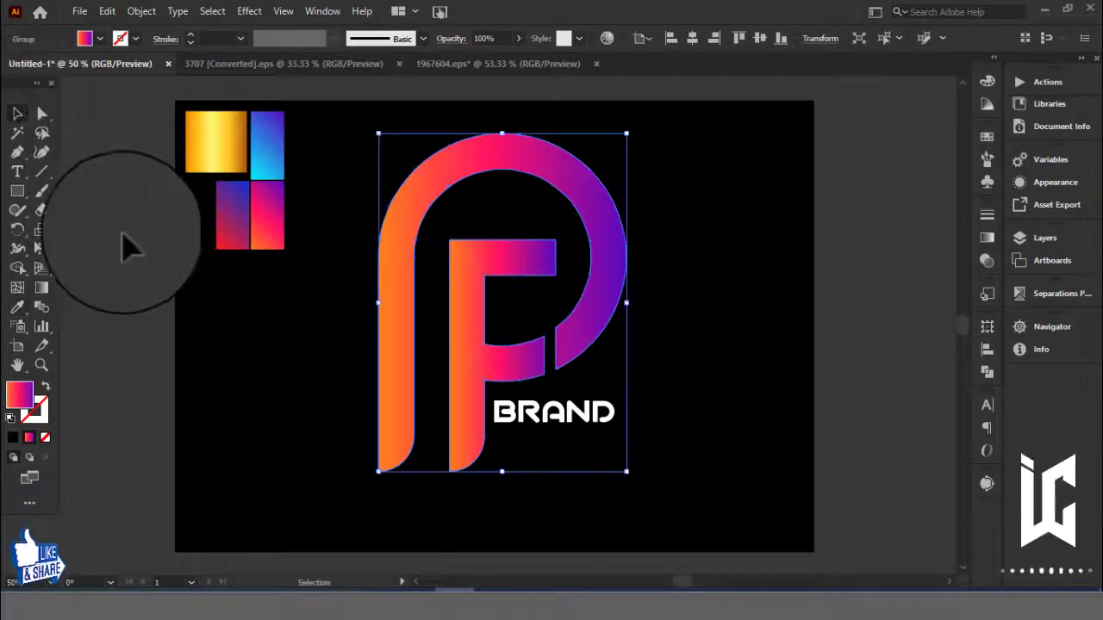
left_click(125, 248)
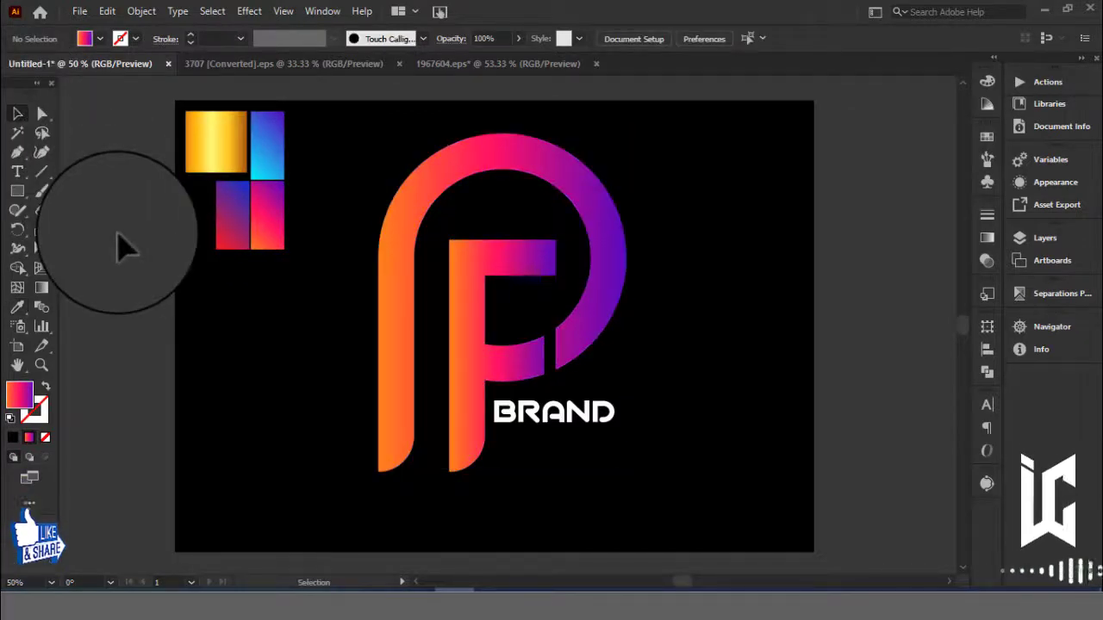
left_click(466, 367)
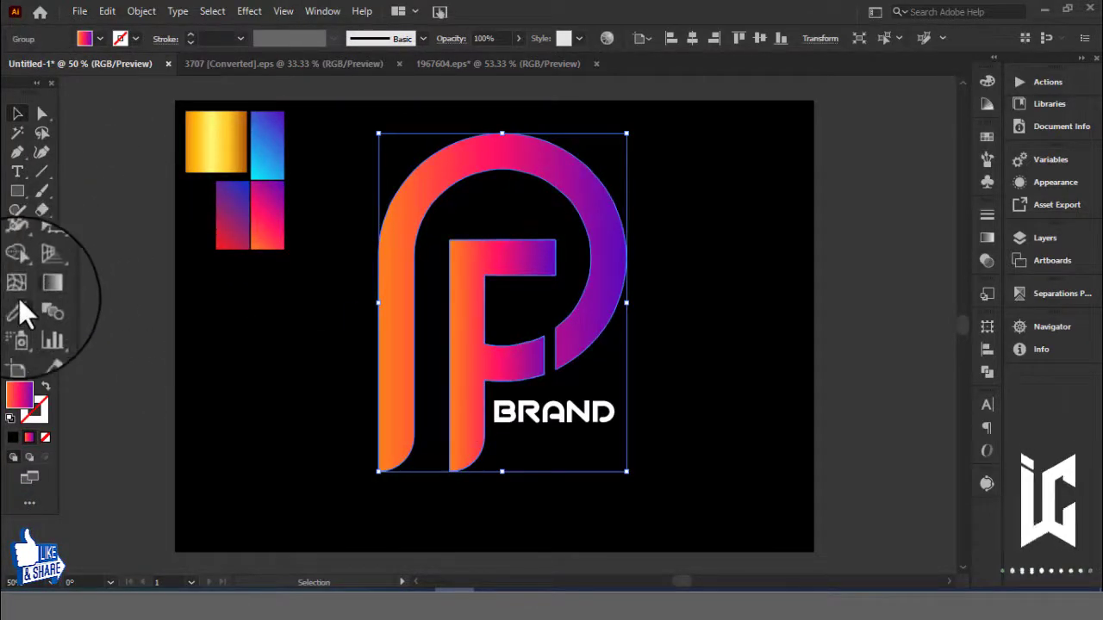
left_click(19, 302)
left_click(216, 142)
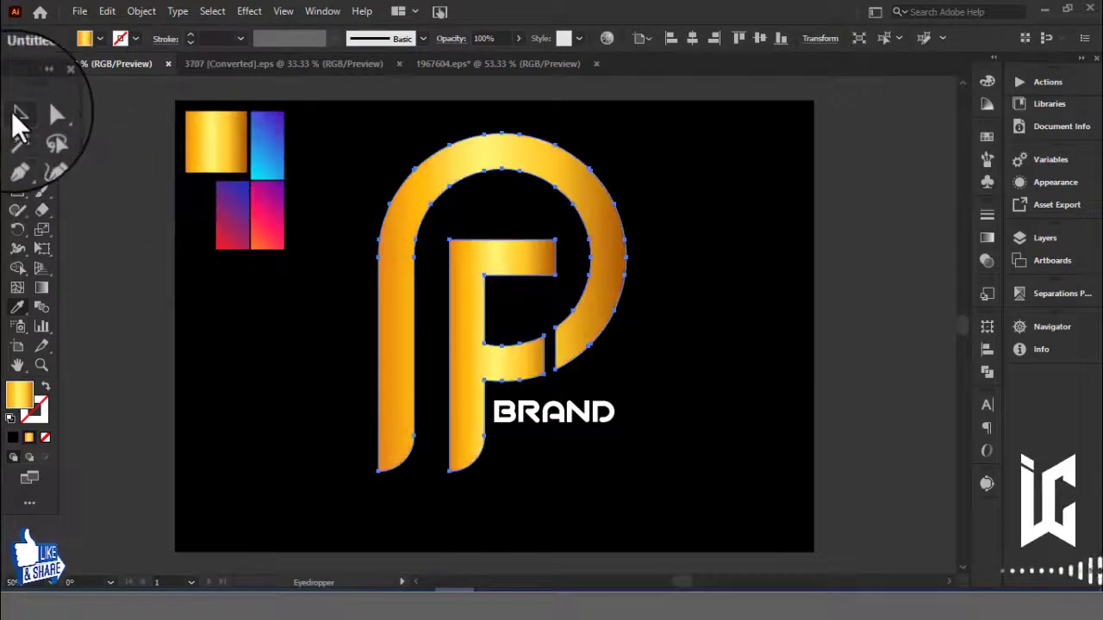
left_click(17, 114)
left_click(120, 181)
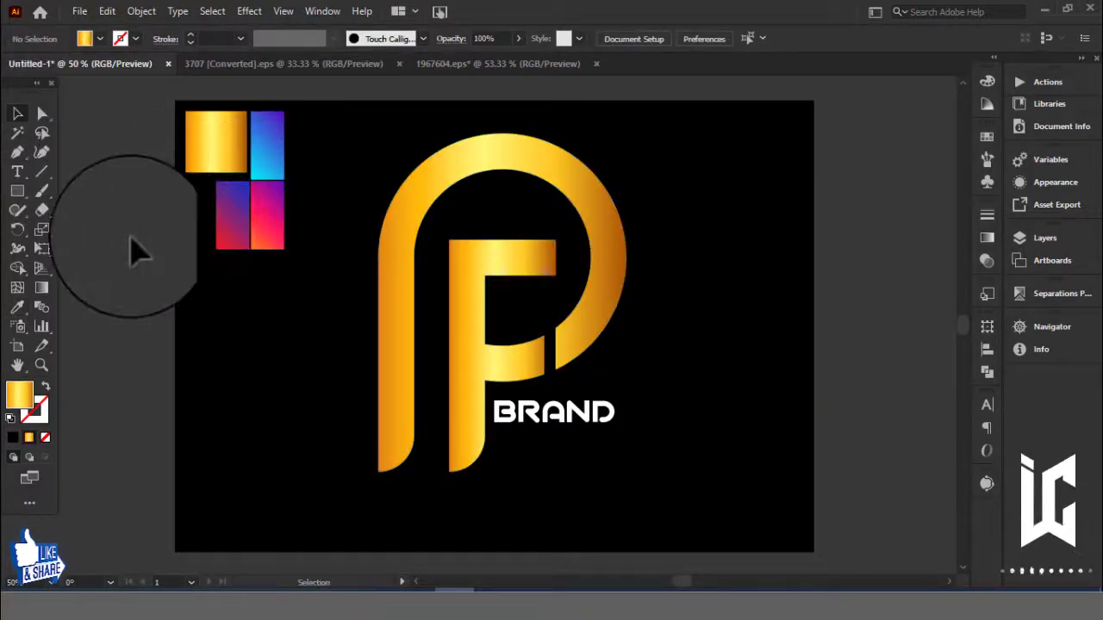